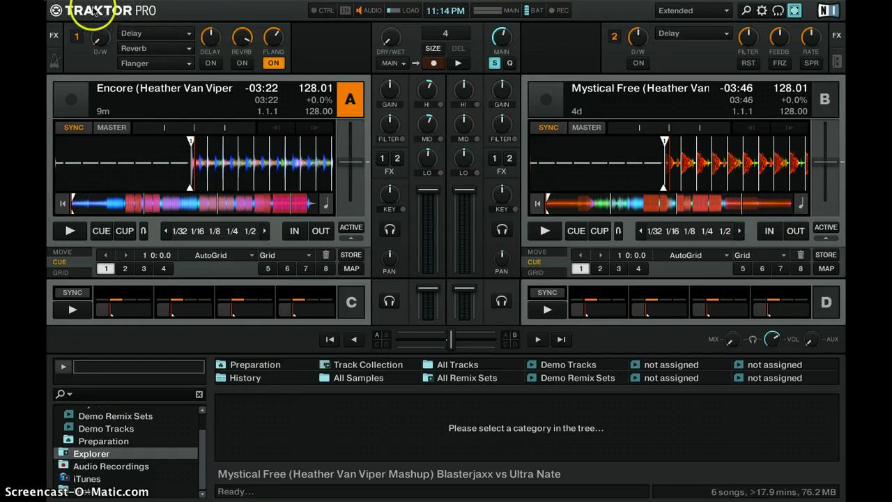
left_click(346, 14)
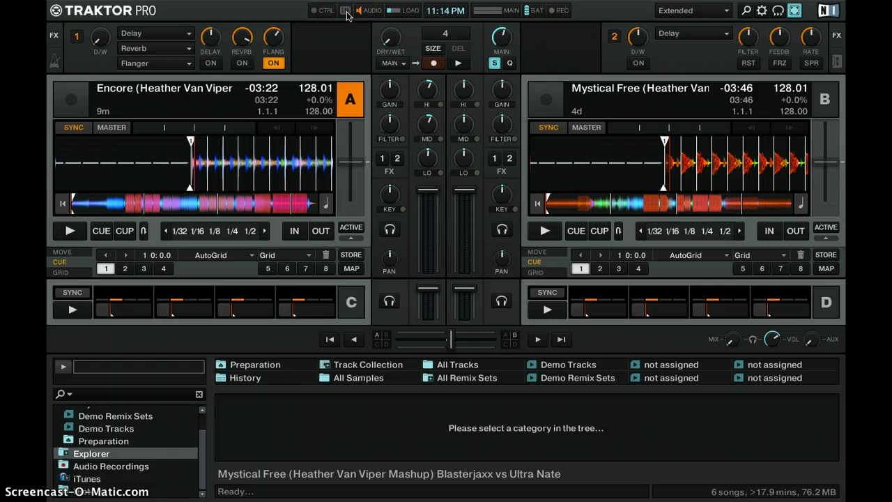
left_click(370, 15)
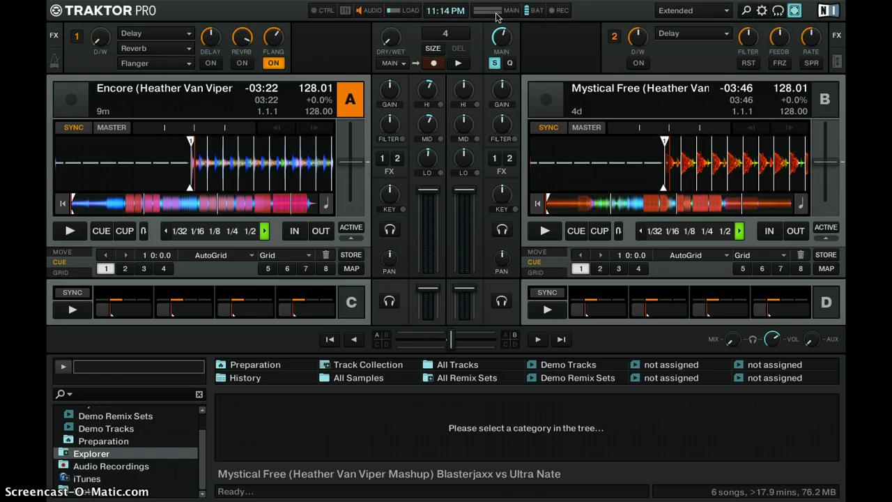
Play the track on deck B to check the main output level and volume control, and stop playback
left_click(538, 232)
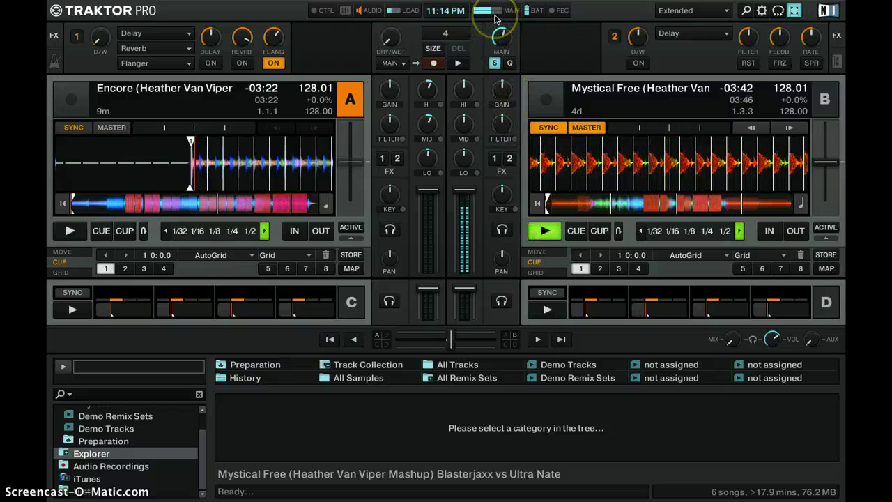
left_click_drag(502, 32, 502, 31)
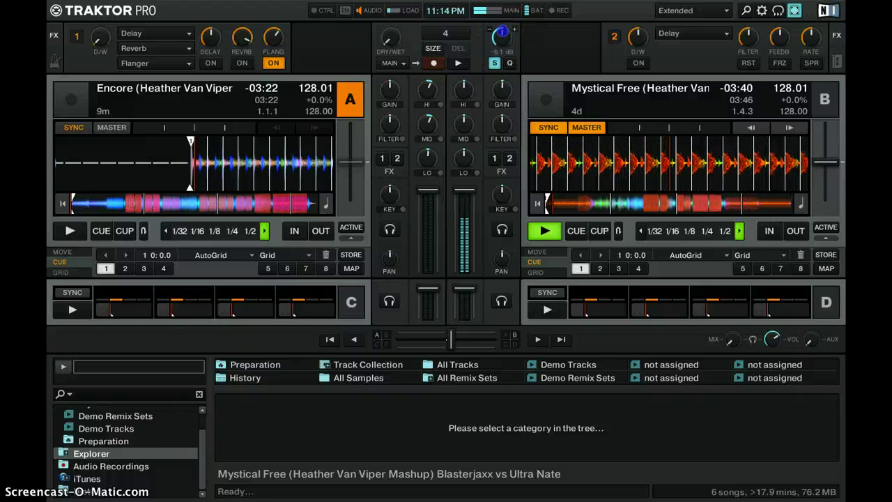
left_click(543, 231)
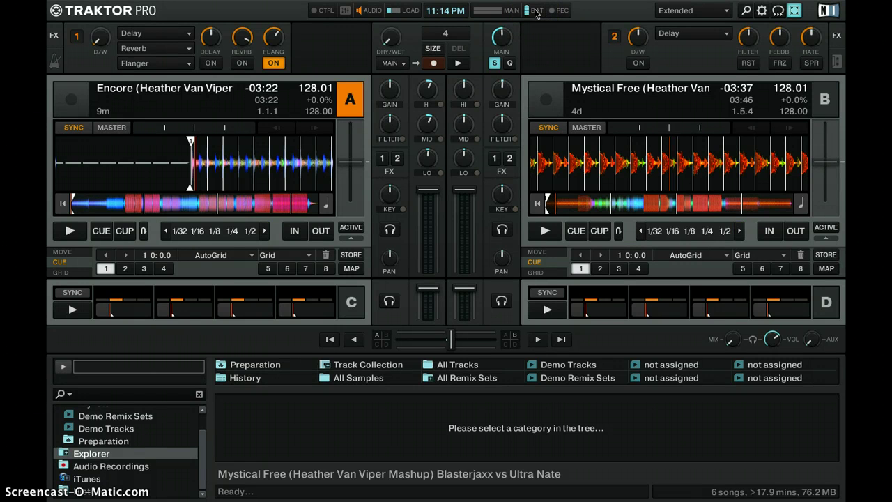
left_click(533, 32)
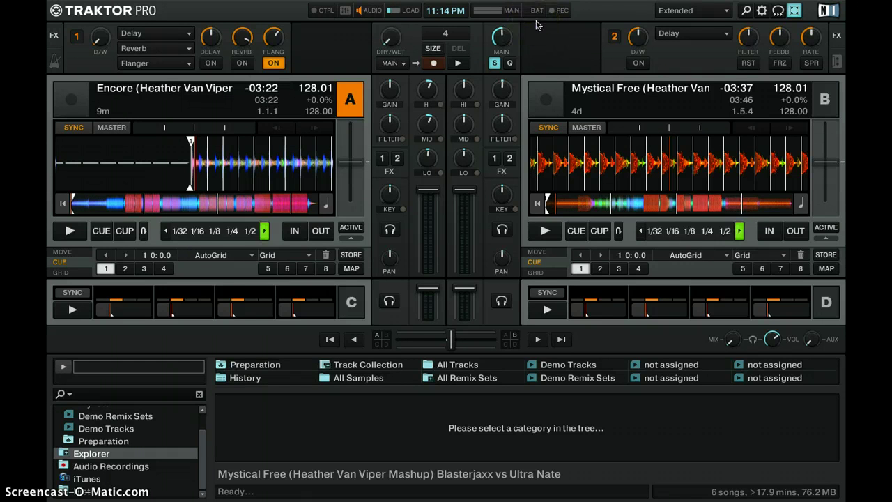
left_click(549, 16)
Preview the Browser and Mixer layouts, and return to the Extended layout
left_click(728, 13)
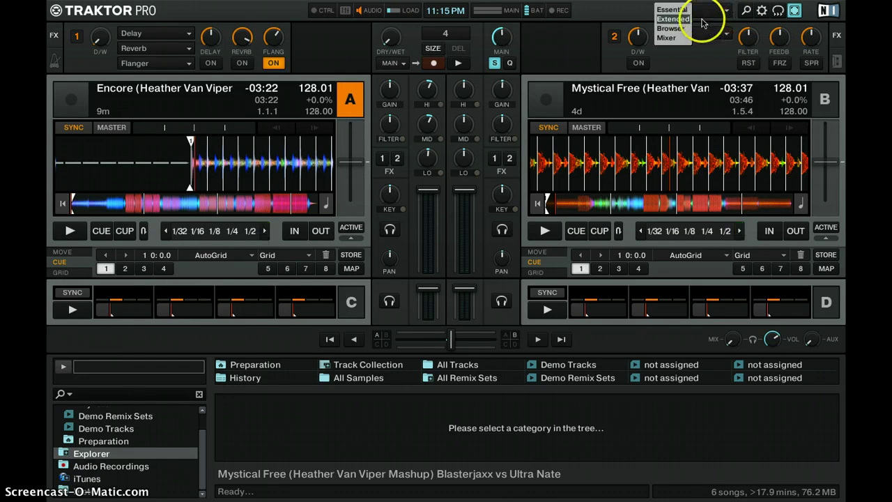
left_click(673, 28)
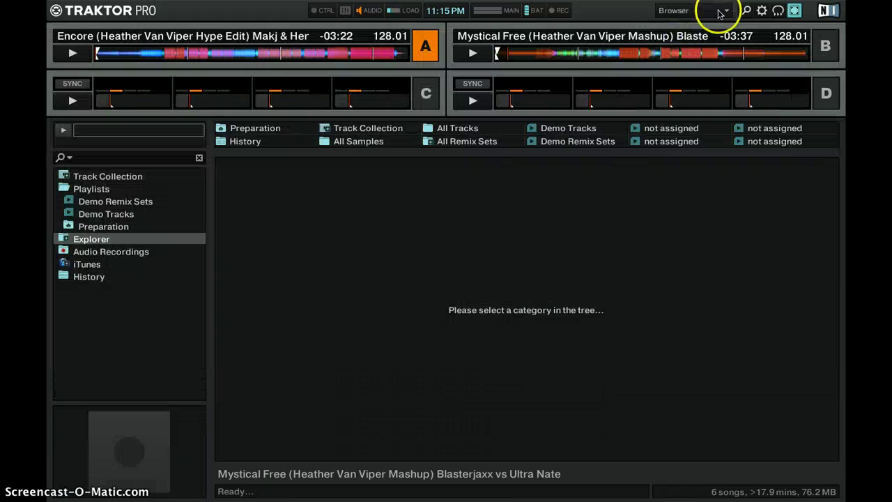
left_click(711, 12)
left_click(671, 38)
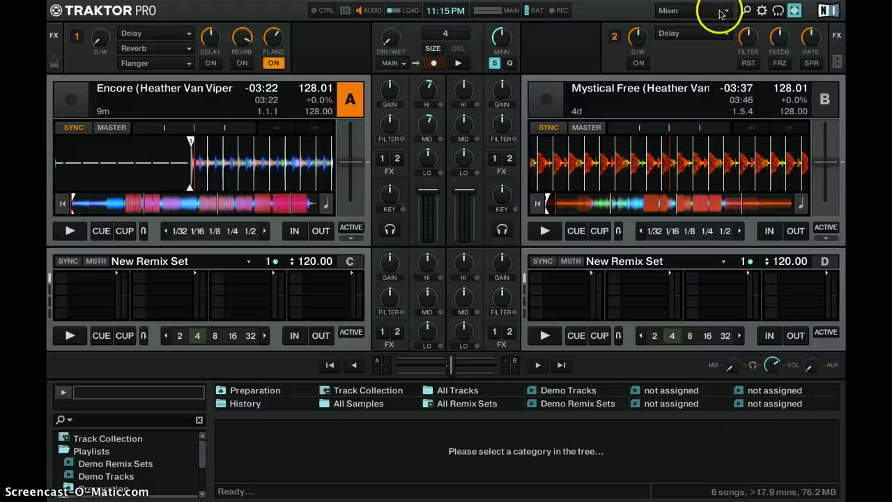
left_click(720, 13)
left_click(674, 19)
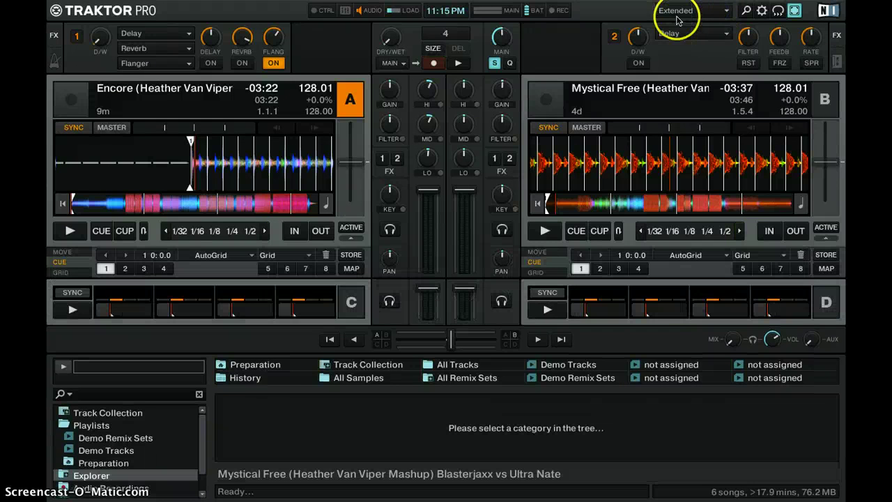
Preview the Essential layout and restore the Extended layout
left_click(725, 10)
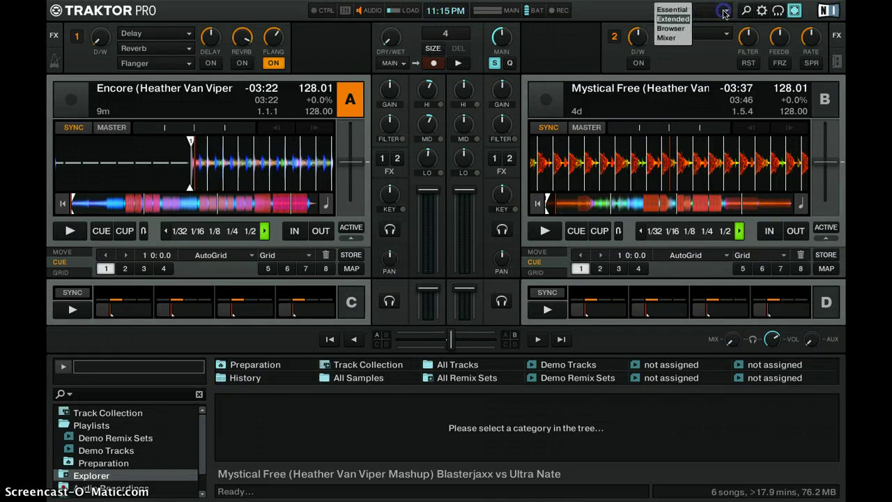
left_click(683, 10)
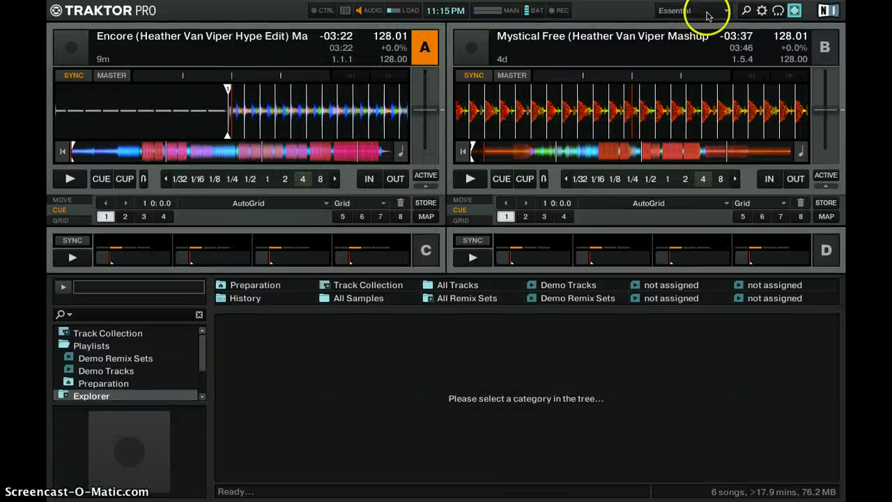
left_click(707, 14)
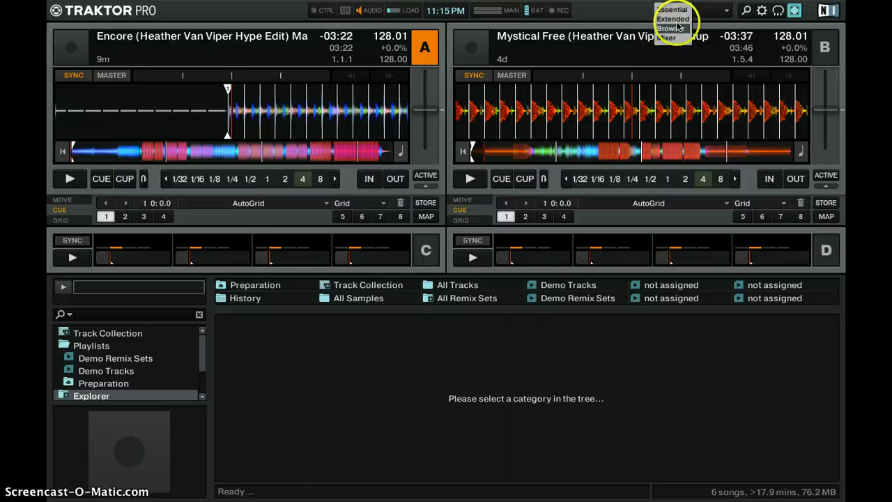
left_click(673, 19)
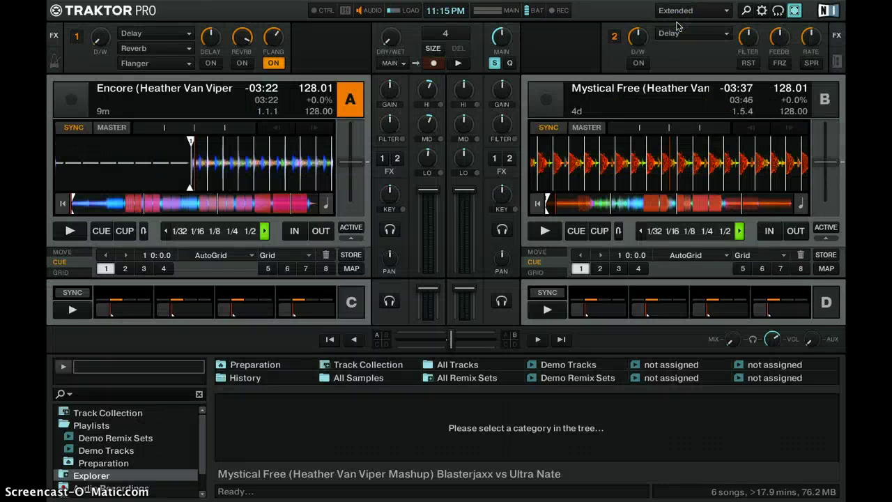
Toggle the maximized track browser on and off several times, ending with the full decks and mixer shown
left_click(748, 10)
left_click(747, 11)
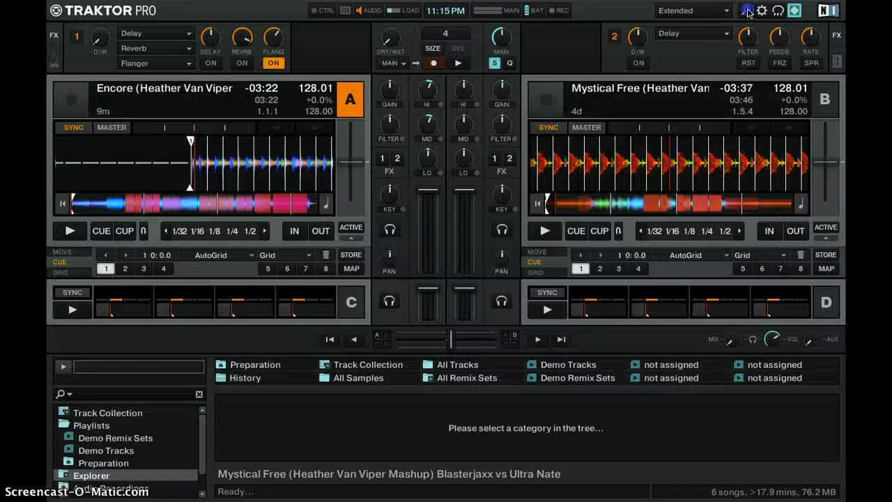
left_click(747, 10)
left_click(747, 11)
left_click(746, 11)
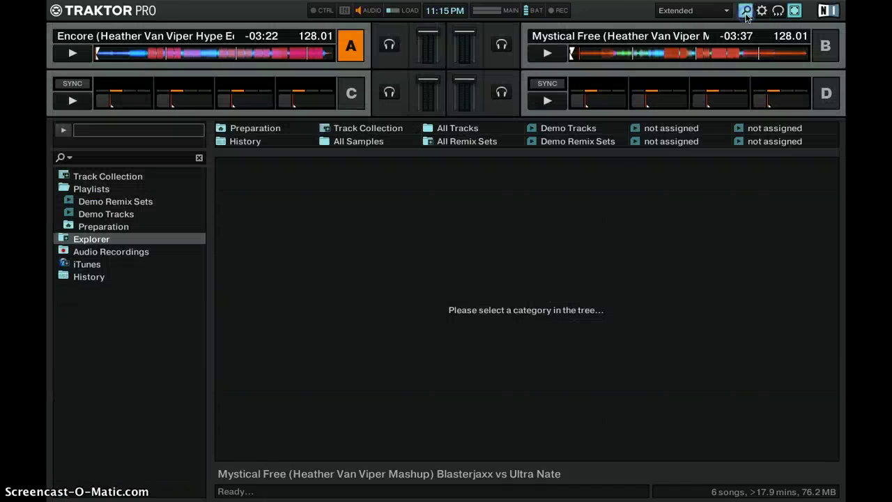
left_click(746, 10)
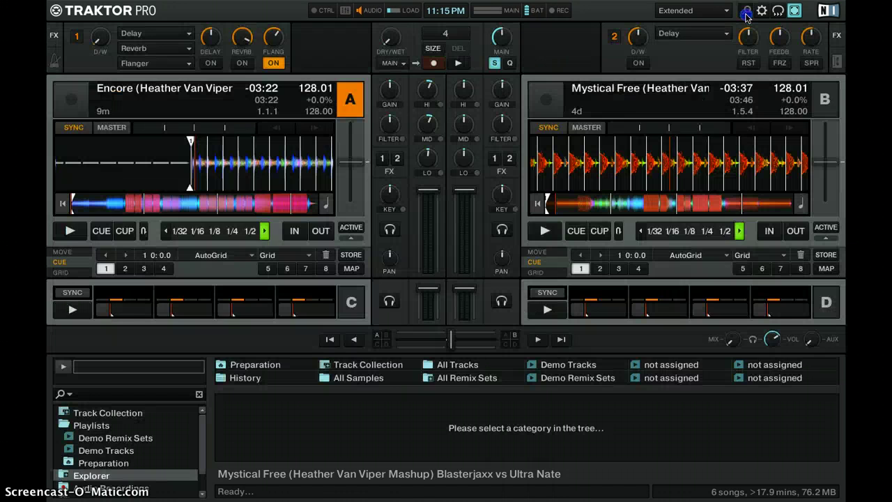
left_click(746, 10)
left_click(746, 10)
left_click(746, 10)
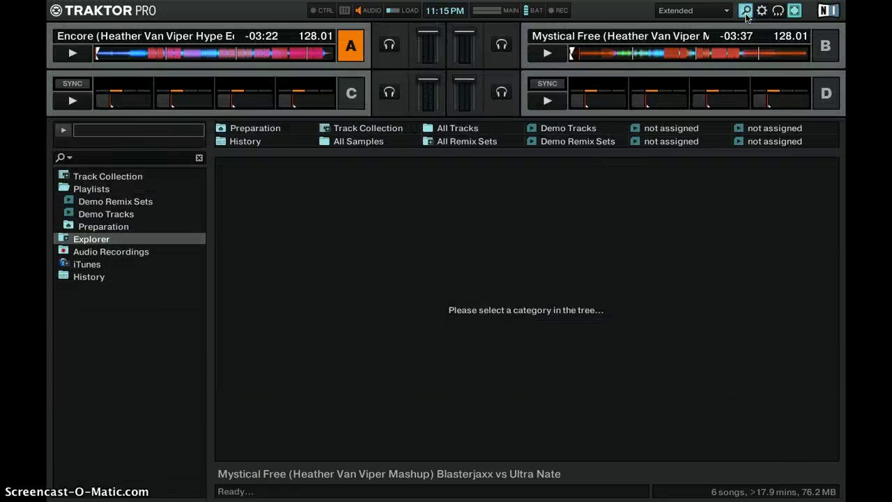
left_click(746, 11)
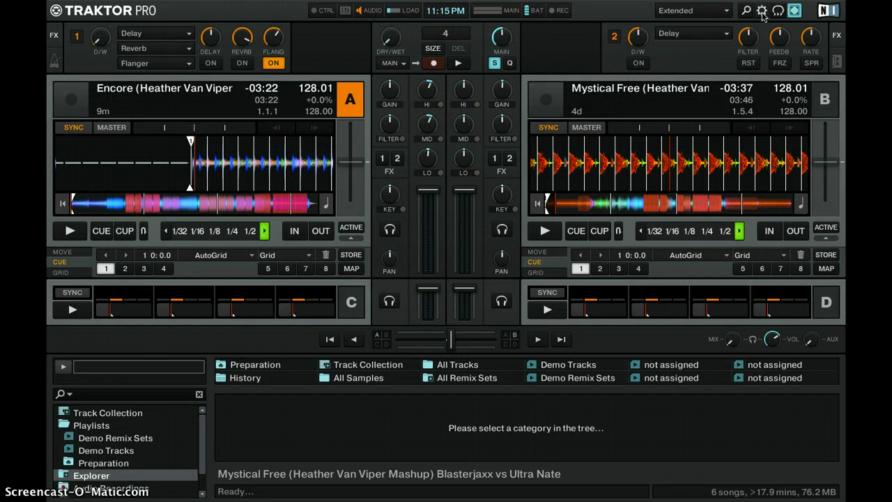
left_click(778, 11)
left_click(795, 10)
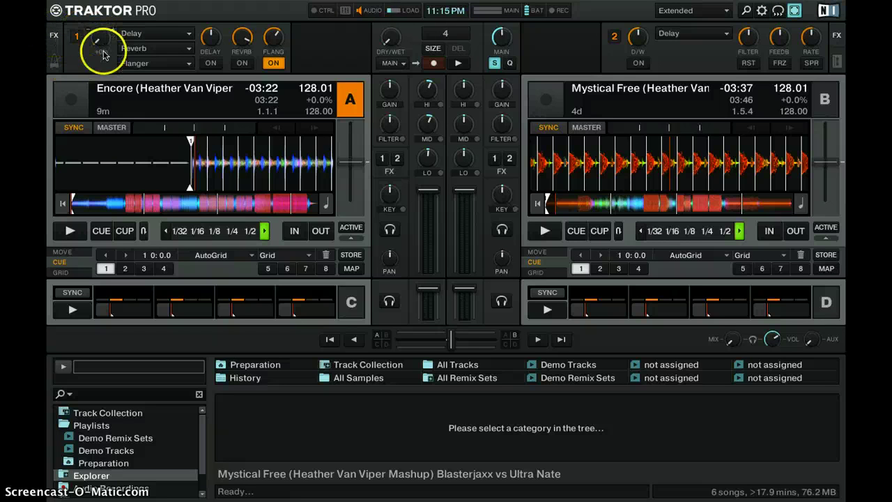
Raise FX unit 1's dry/wet amount slightly and switch the unit to Single mode
left_click_drag(96, 44, 97, 47)
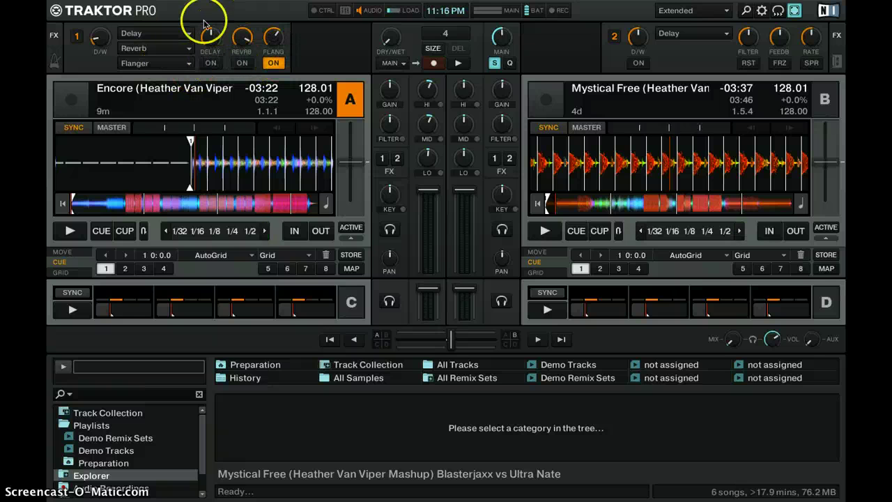
left_click(77, 36)
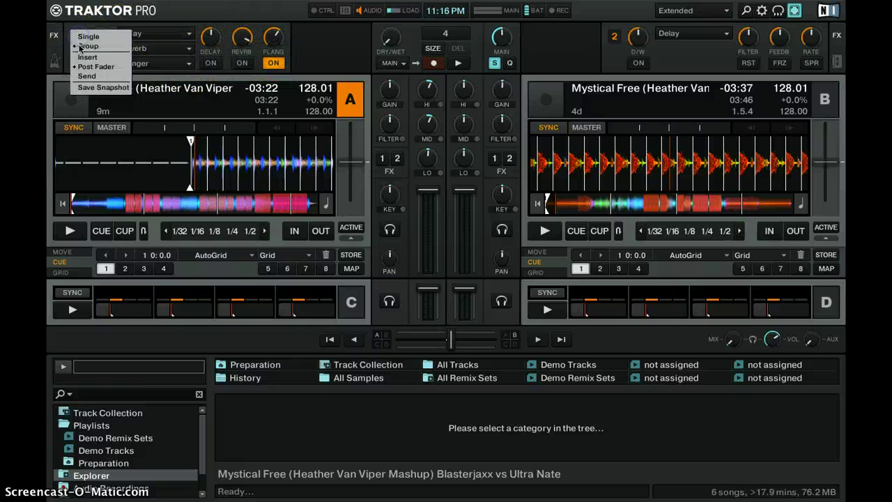
left_click(85, 36)
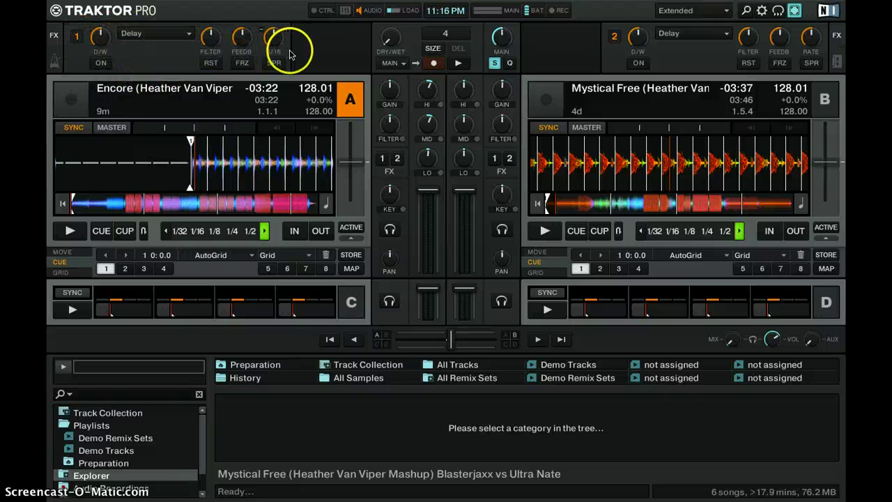
Save a snapshot of FX unit 1's current Delay settings
left_click(76, 38)
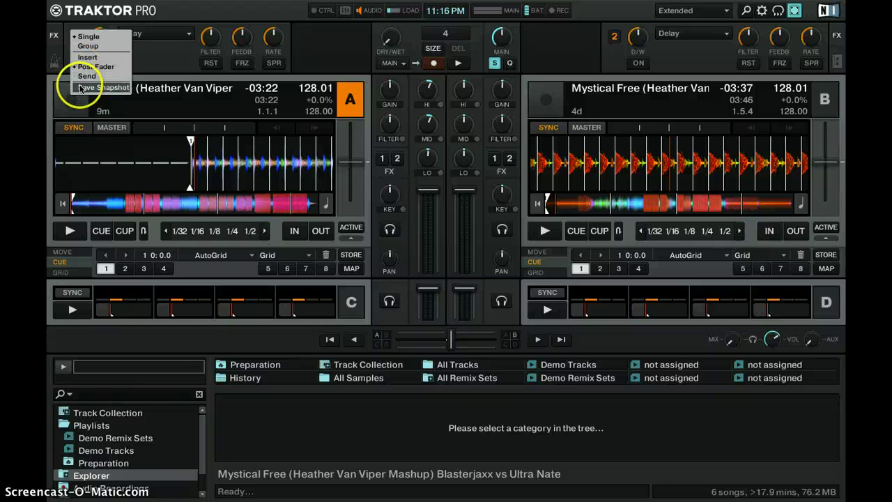
left_click(80, 88)
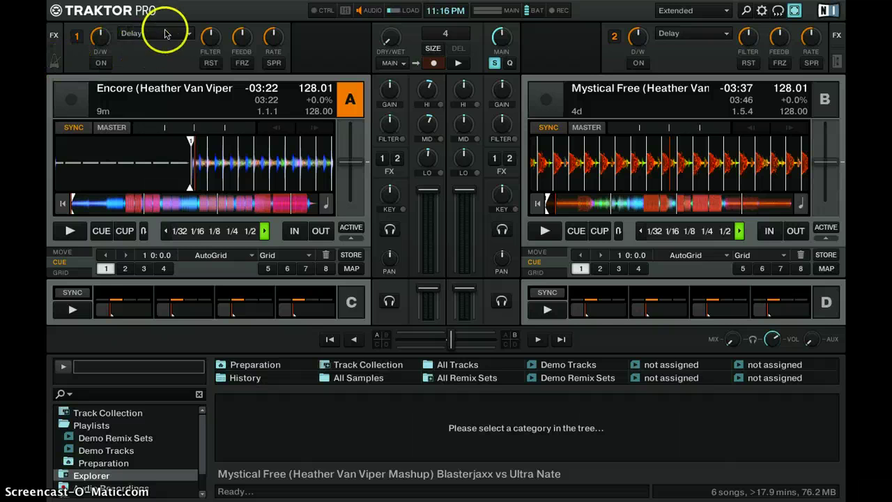
Examine the master clock controls and return to the effects of FX unit 1
left_click(54, 57)
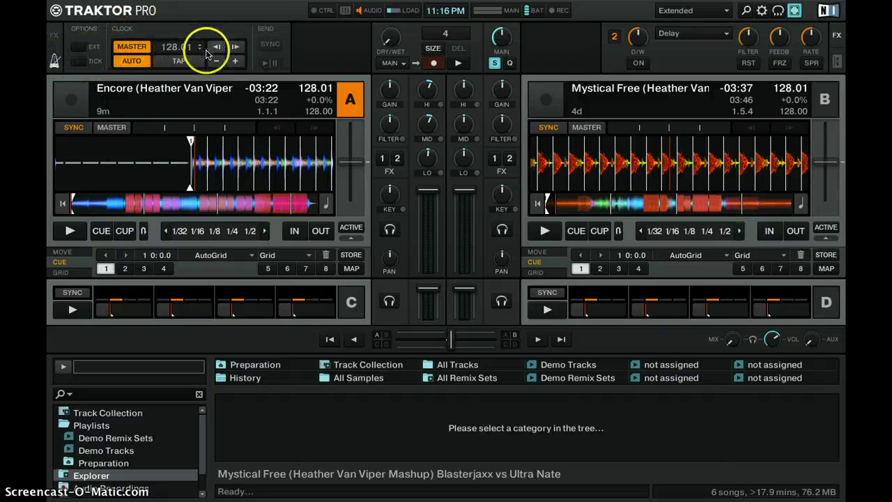
left_click(54, 37)
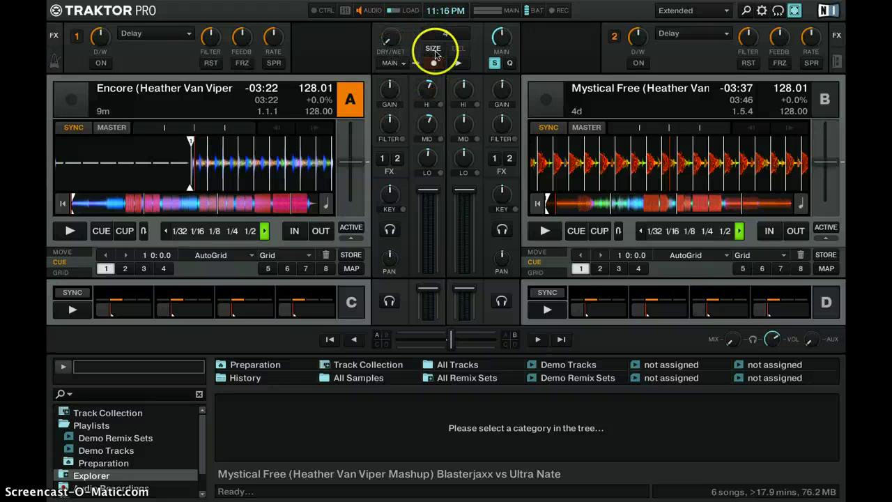
Raise the loop recorder's dry/wet to about 0.2 and keep MAIN as its recording source
left_click_drag(388, 37, 389, 33)
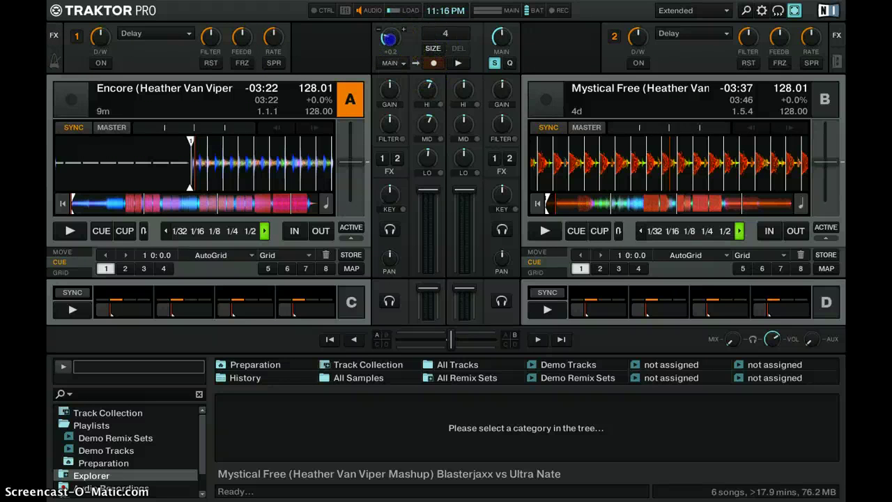
left_click(391, 62)
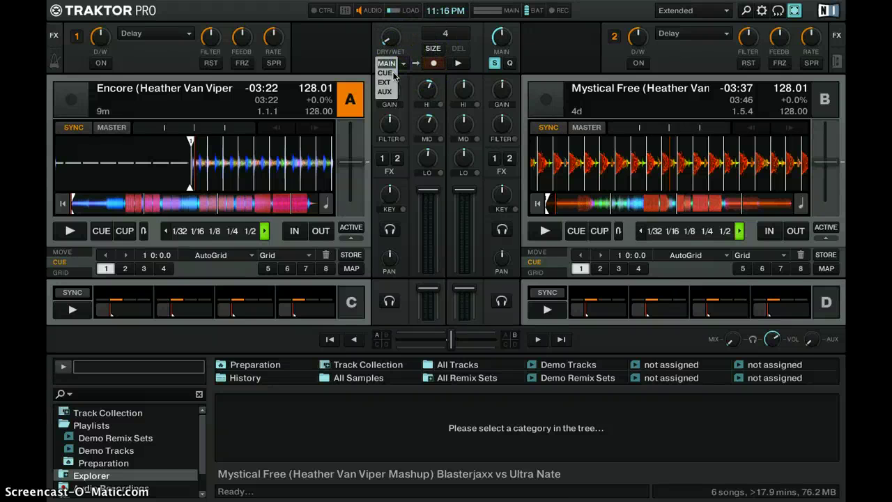
left_click(388, 64)
left_click(389, 64)
left_click(494, 63)
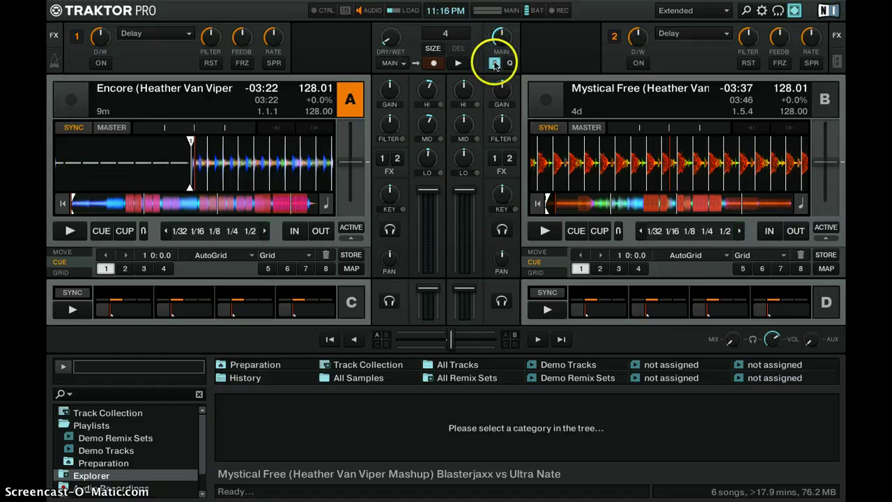
left_click(496, 65)
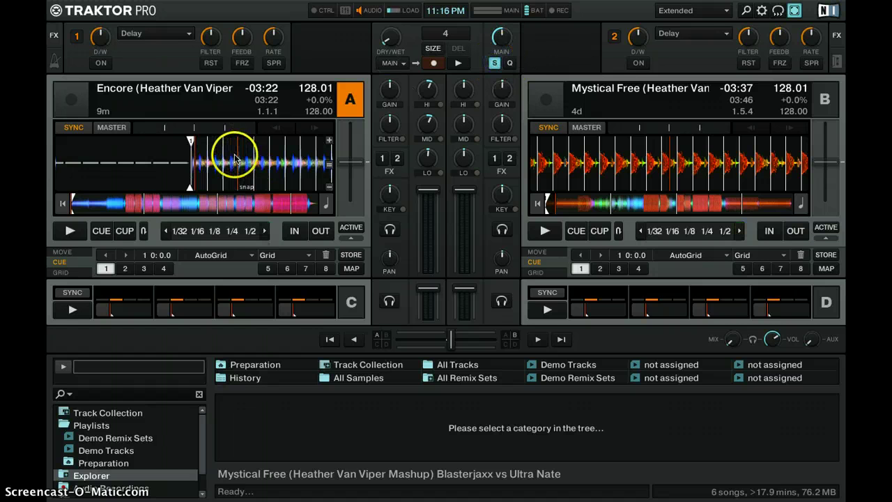
left_click(491, 63)
left_click(509, 63)
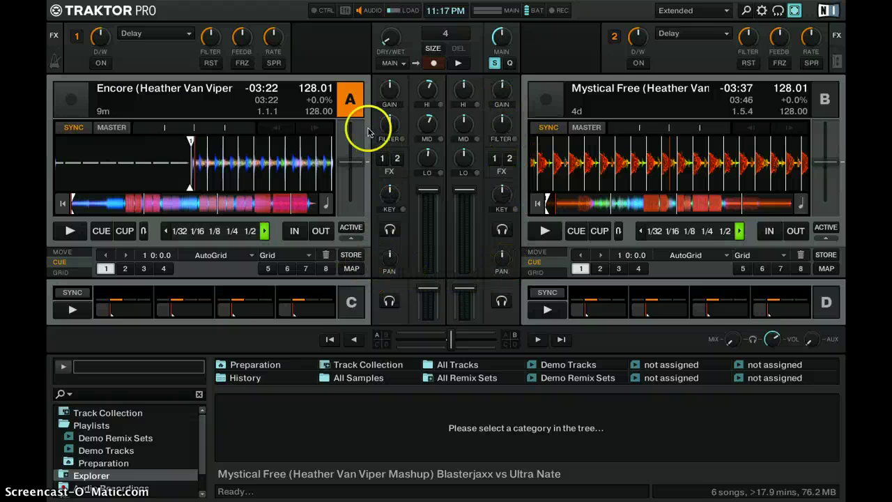
mouse_move(397, 96)
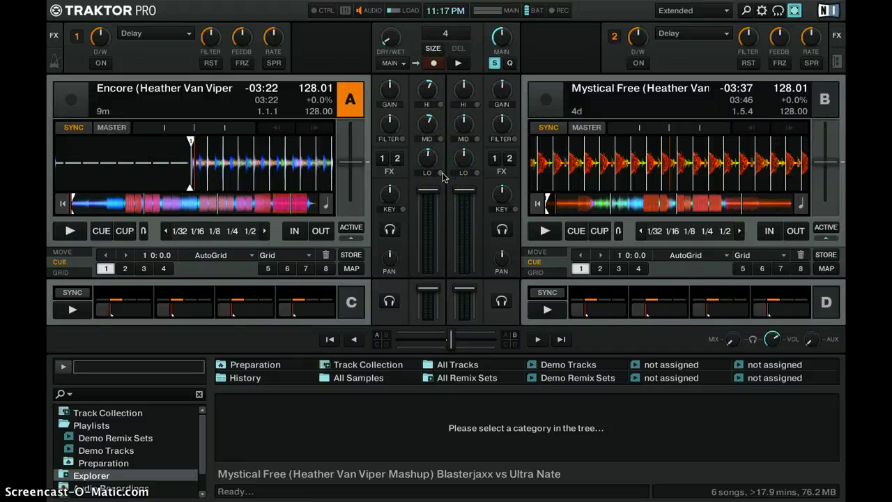
left_click(389, 191)
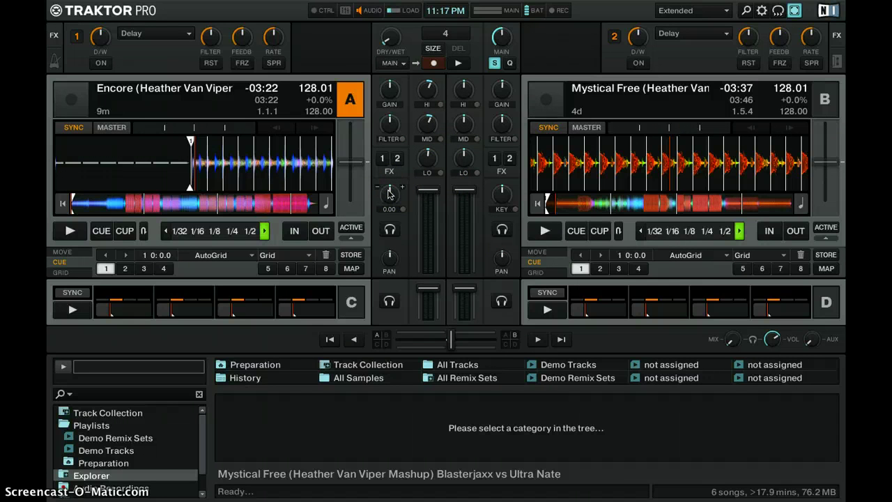
left_click(392, 230)
left_click(389, 264)
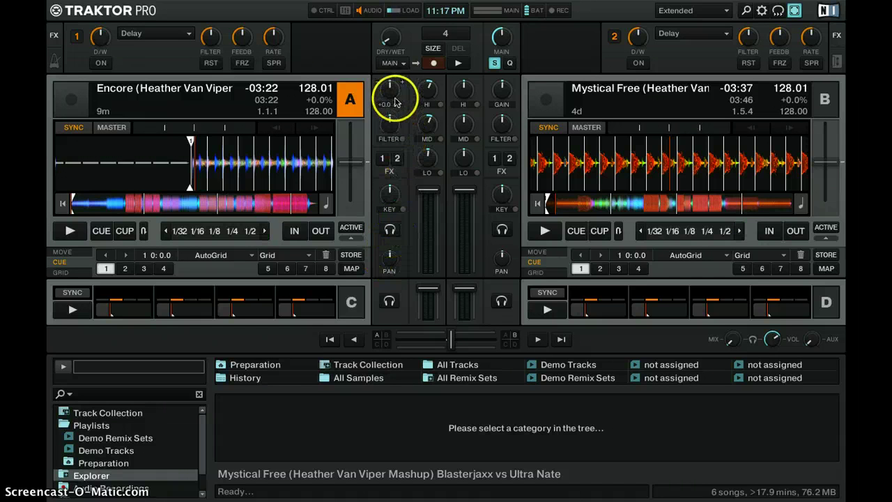
Turn off the FX unit assignments on the mixer channels of decks A and B
mouse_move(430, 92)
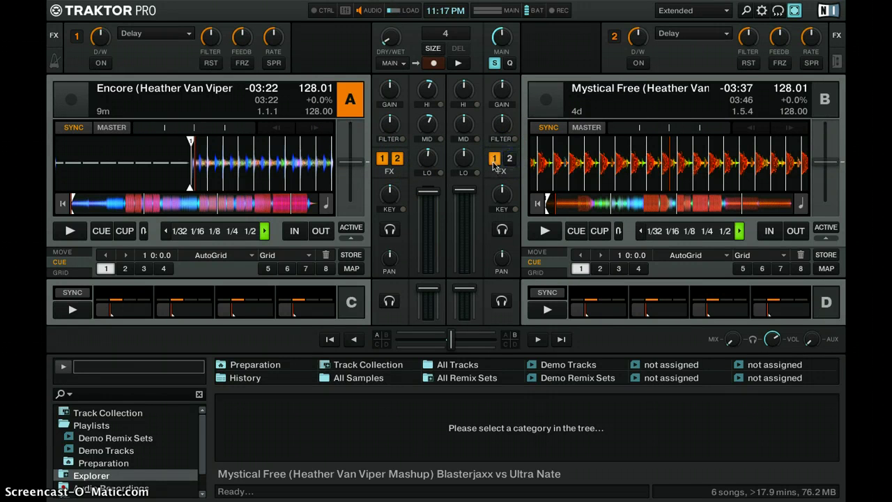
left_click(396, 160)
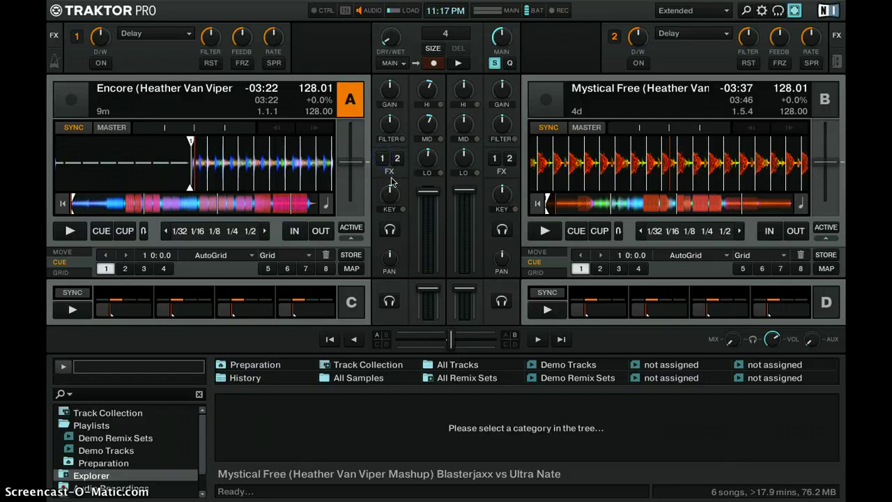
left_click(399, 180)
Switch FX unit 1 to Group mode and set its first and second effects to Delay
left_click(79, 37)
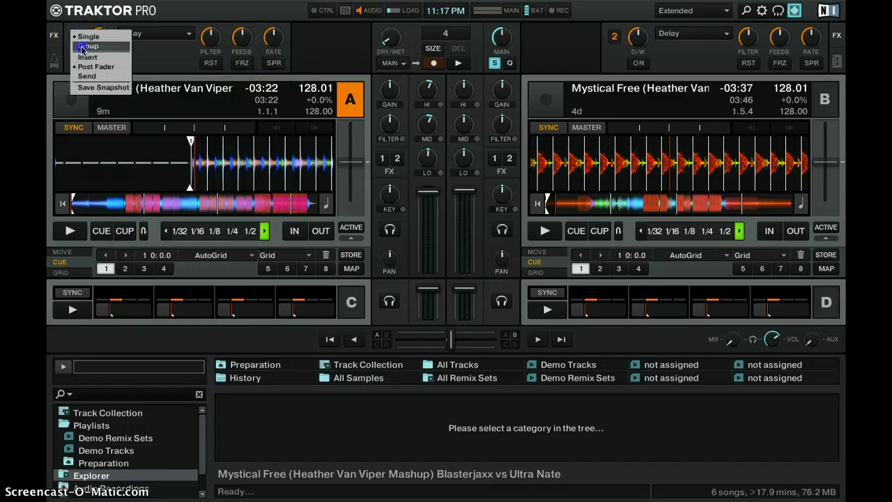
left_click(81, 47)
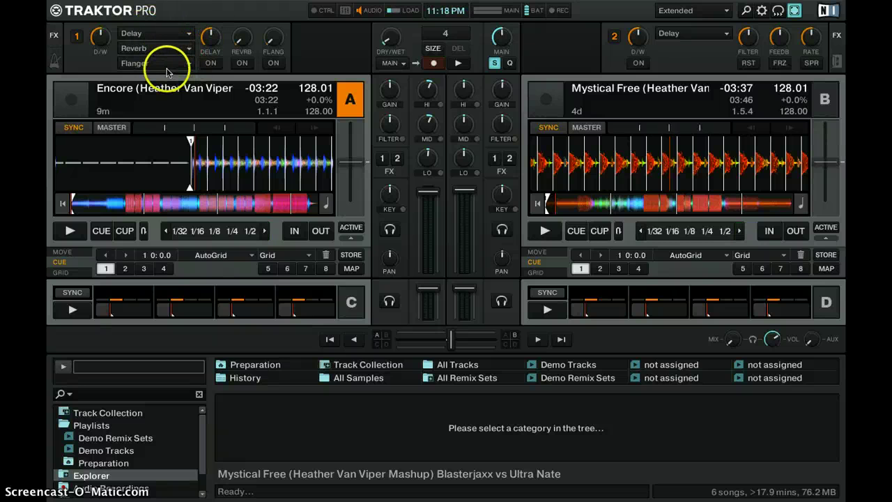
left_click(173, 37)
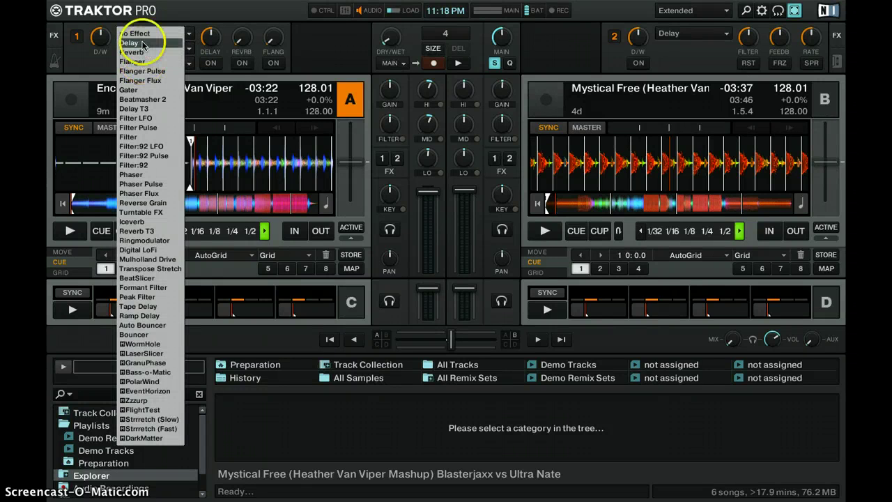
left_click(144, 45)
left_click(164, 50)
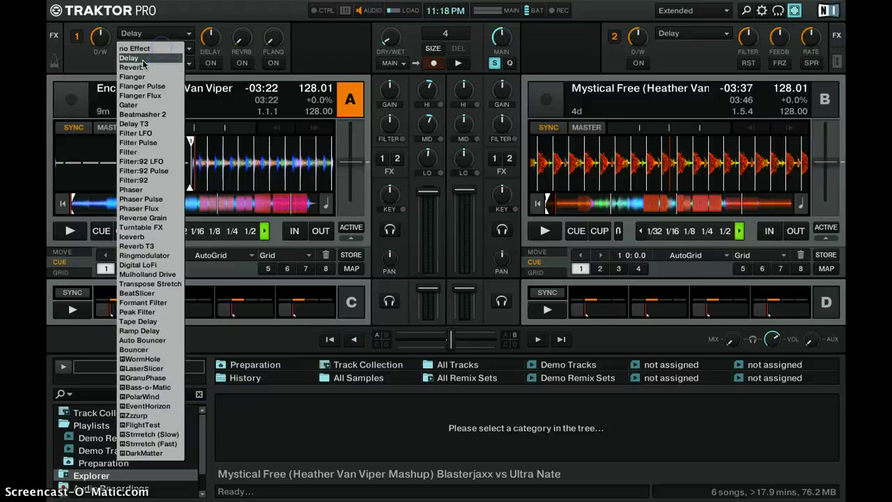
left_click(142, 59)
Try Flanger as the first effect of FX unit 1 and settle on Reverb for that slot
left_click(169, 38)
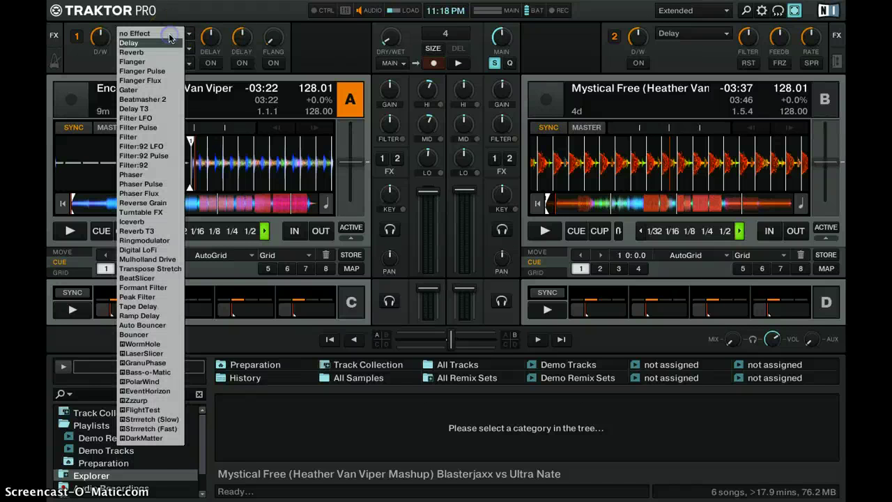
left_click(150, 56)
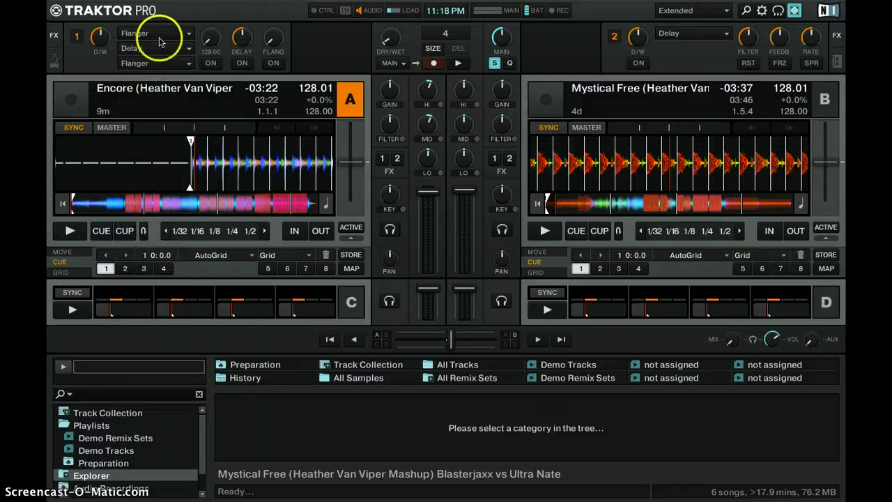
left_click(160, 34)
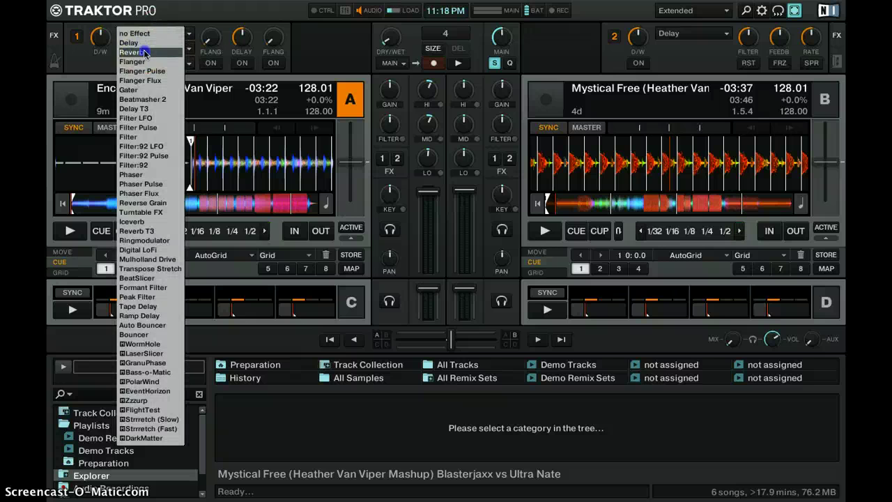
left_click(144, 52)
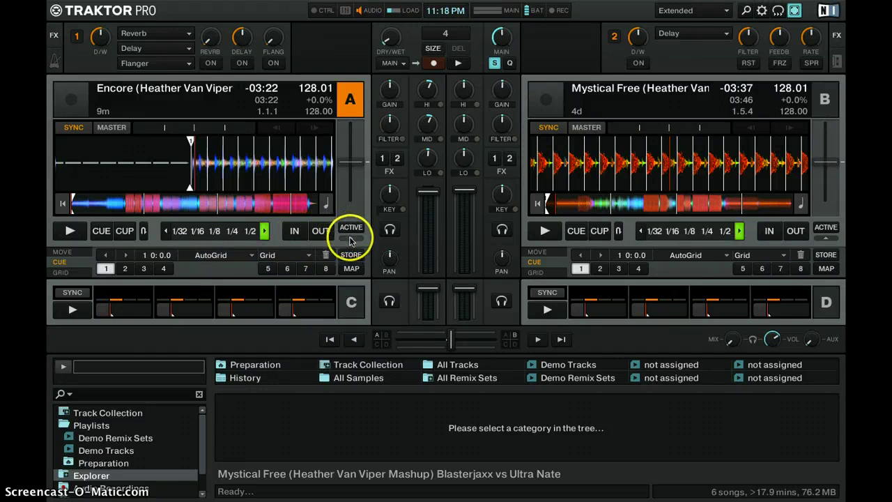
Show deck A's Move controls, set the move mode to Loop and choose the xFNE move size
left_click(351, 238)
left_click(60, 252)
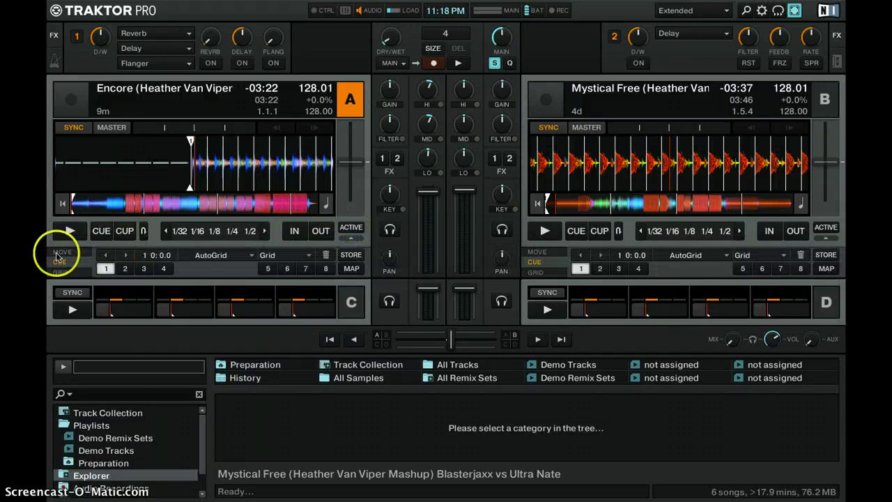
left_click(112, 262)
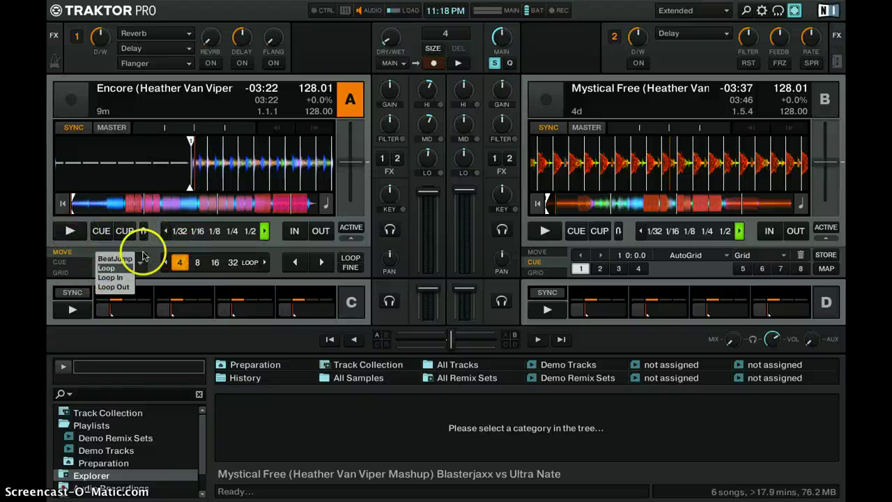
left_click(107, 268)
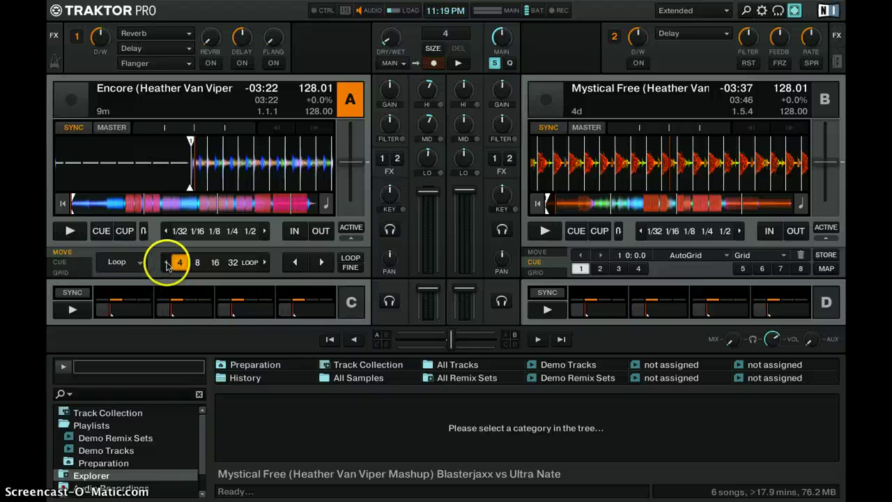
left_click(166, 263)
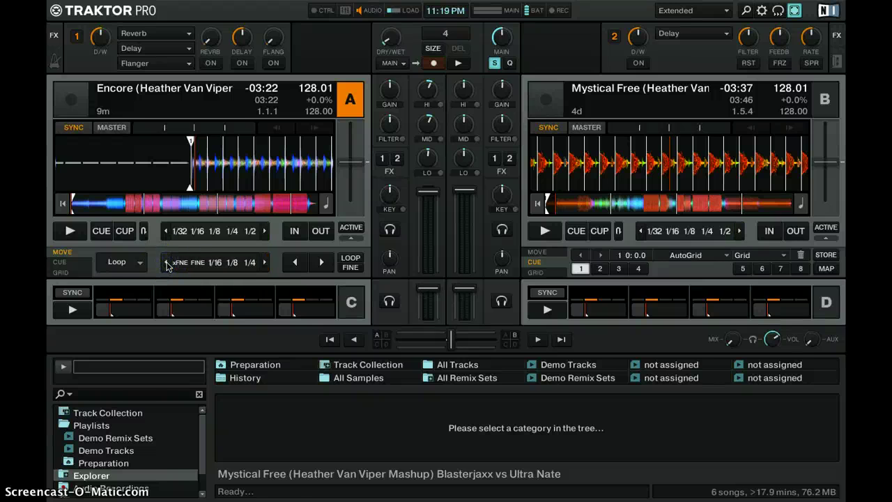
left_click(180, 263)
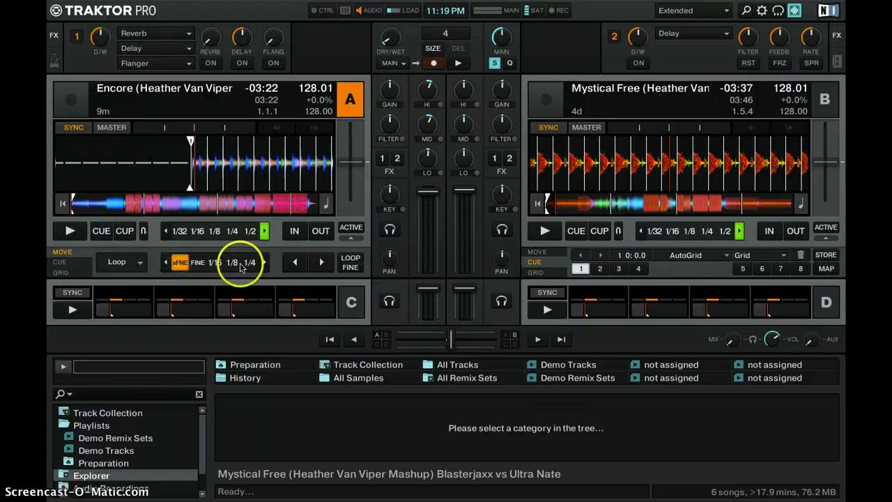
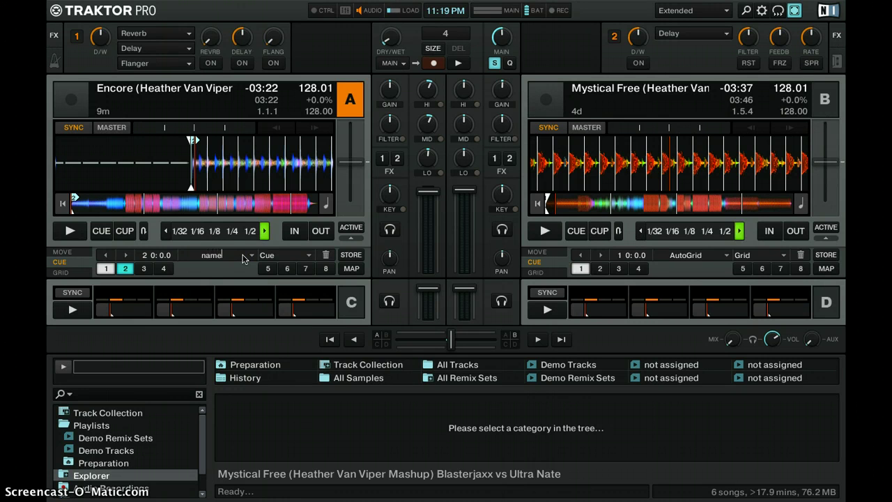
Change the type of deck A's hotcue 2 to Fade-In
left_click(305, 256)
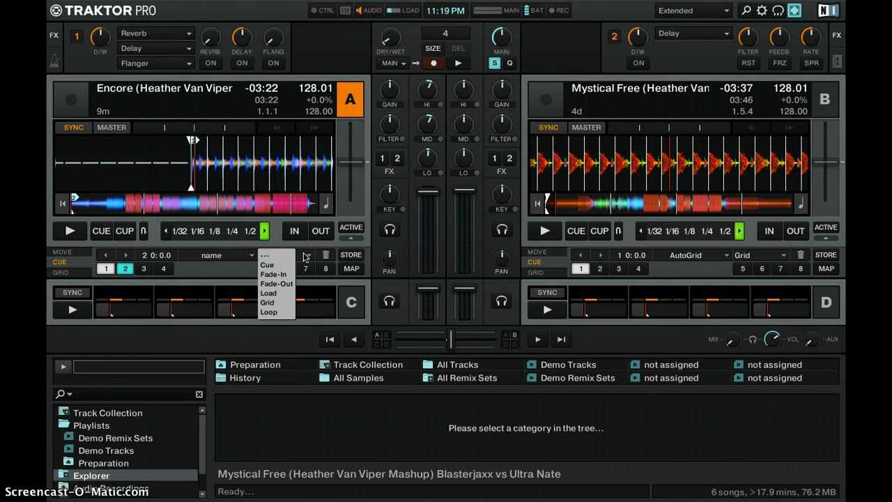
left_click(274, 275)
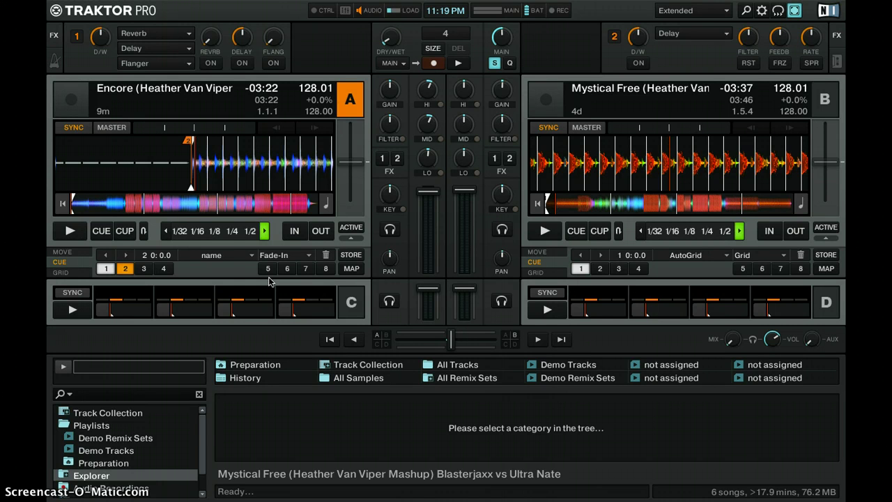
left_click(185, 273)
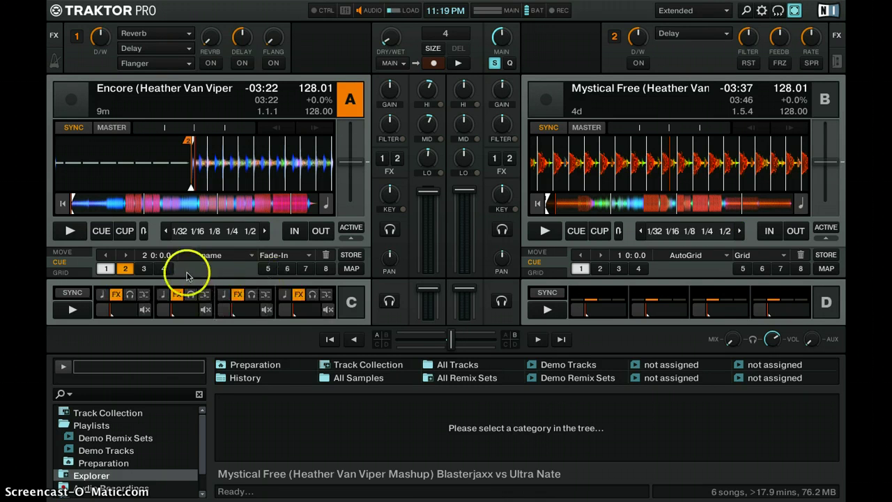
left_click(302, 275)
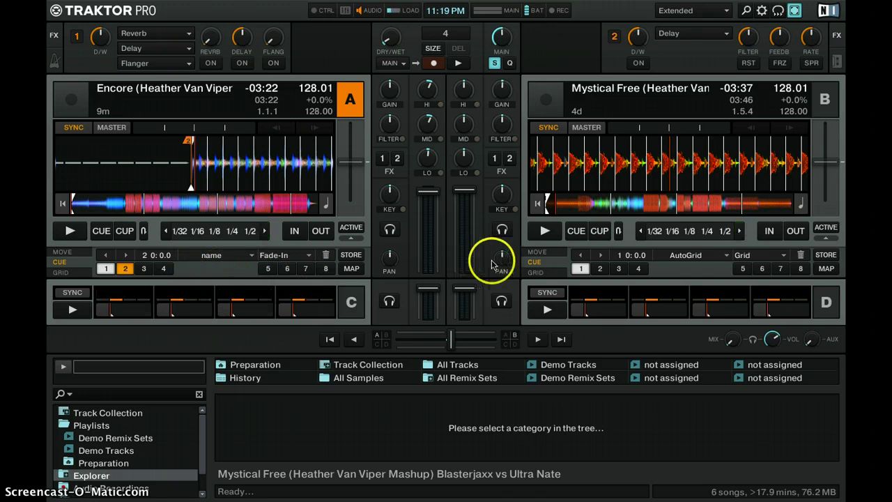
Show deck A's Grid controls and nudge the beatgrid slightly earlier
left_click(60, 272)
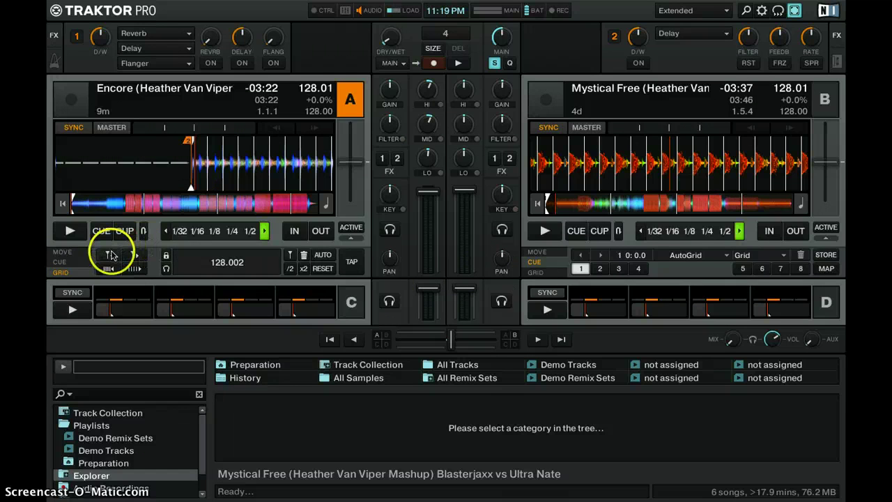
left_click(112, 256)
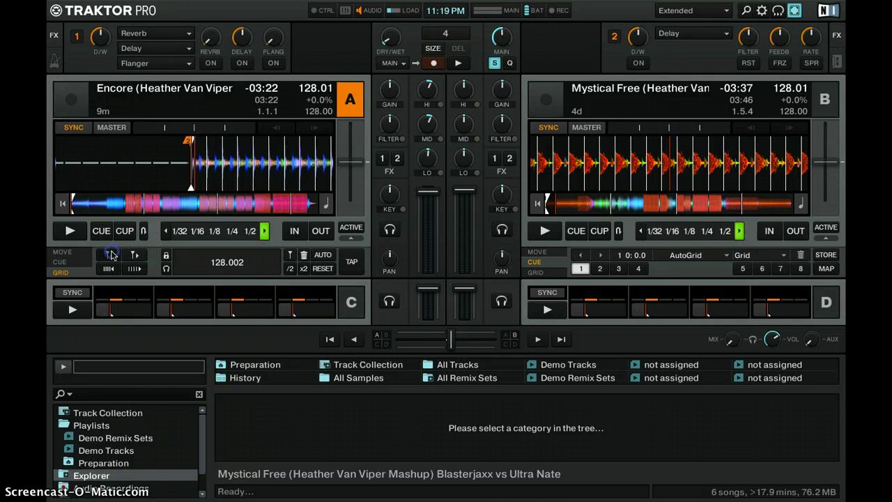
Tighten deck A's beatgrid spacing to 128.453 BPM and widen it slightly back to 128.432 BPM
left_click(110, 270)
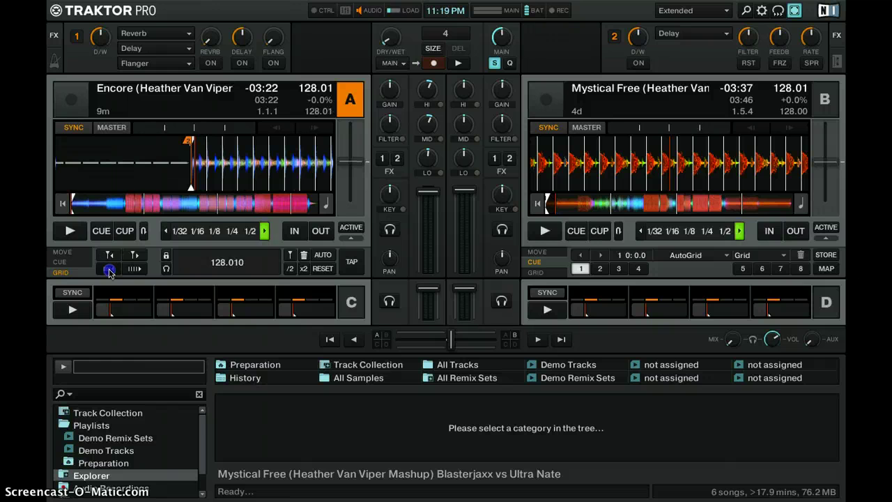
left_click(110, 270)
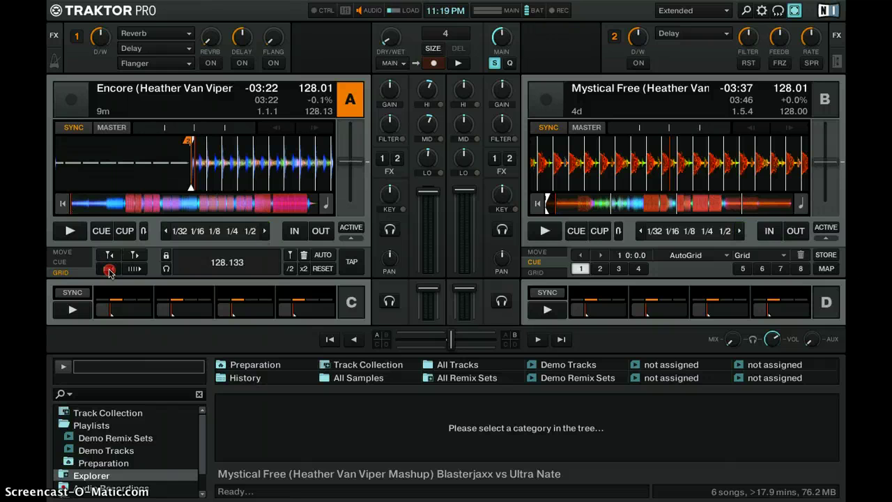
left_click(109, 271)
left_click(110, 270)
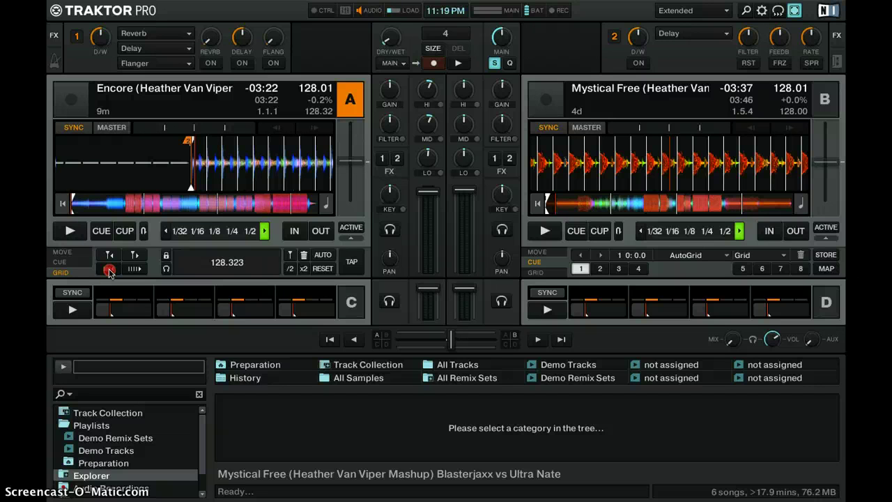
left_click(110, 270)
left_click(109, 271)
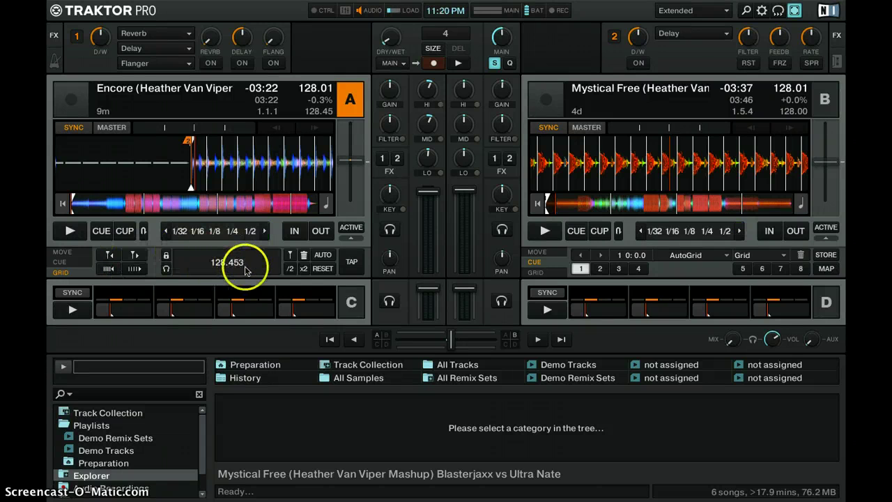
left_click(139, 270)
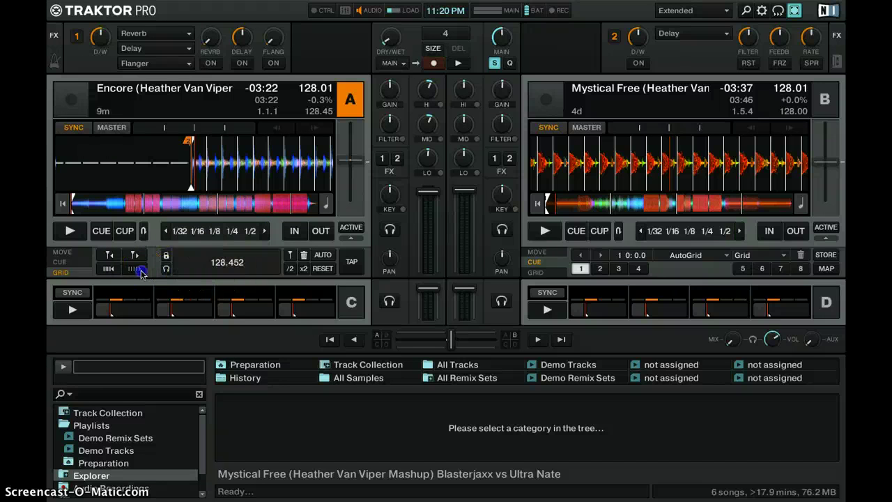
left_click(141, 272)
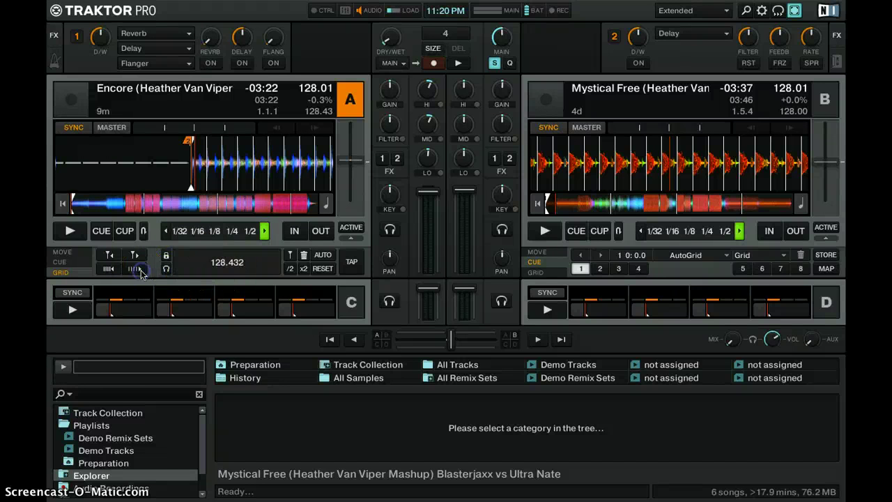
Set deck A's beatgrid tempo to 128 BPM and place a grid marker at the current playback position
left_click(231, 263)
type("1")
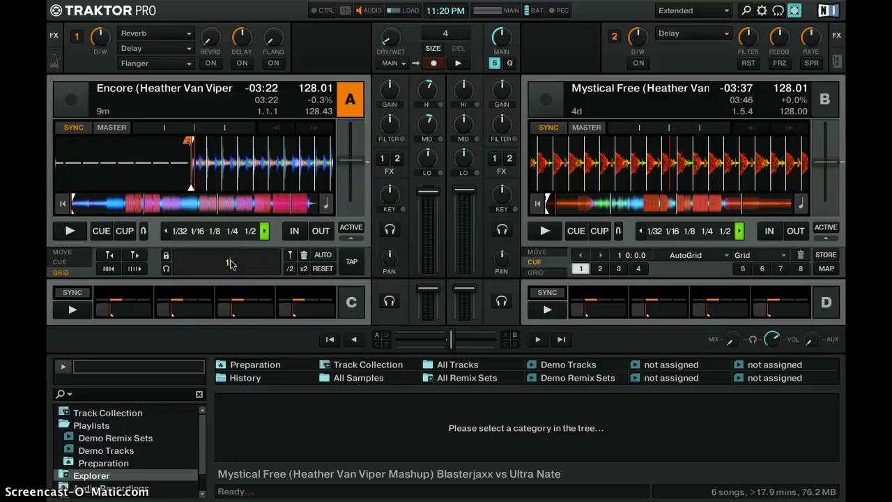
type("28")
key("Return")
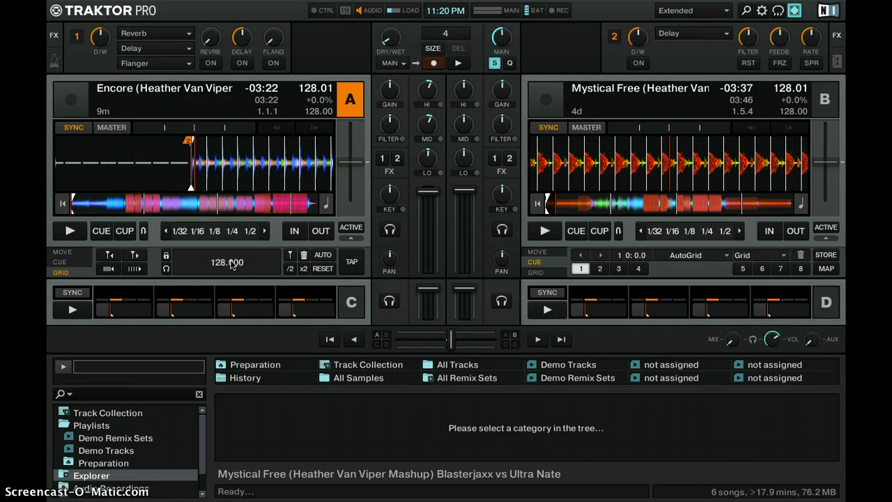
left_click(292, 255)
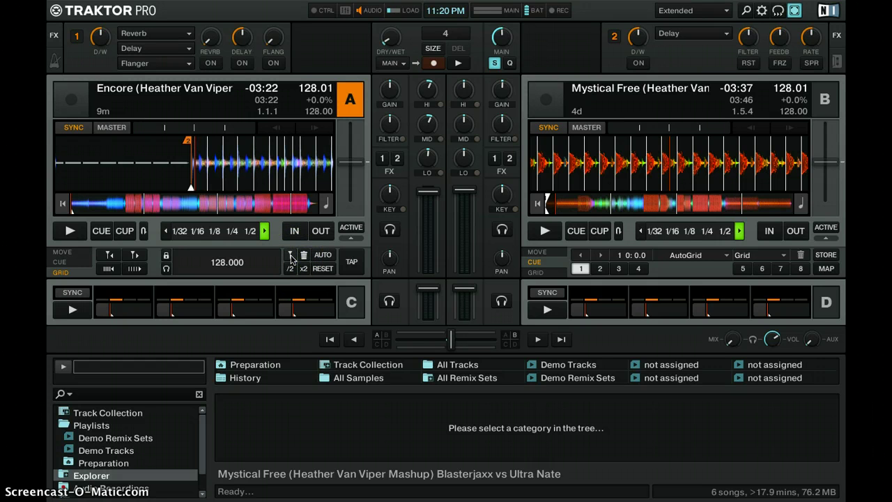
left_click(292, 256)
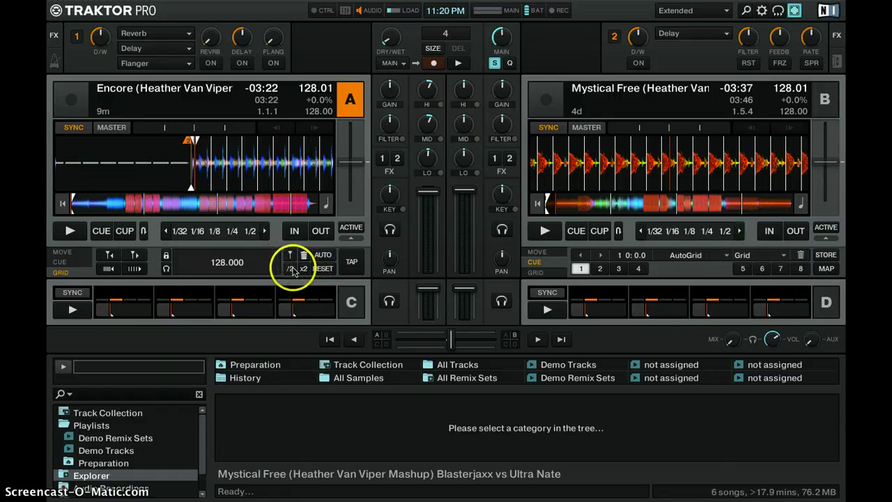
Halve deck A's beatgrid tempo to 64 BPM, double it back to 128 BPM, and try the tempo tap
left_click(291, 269)
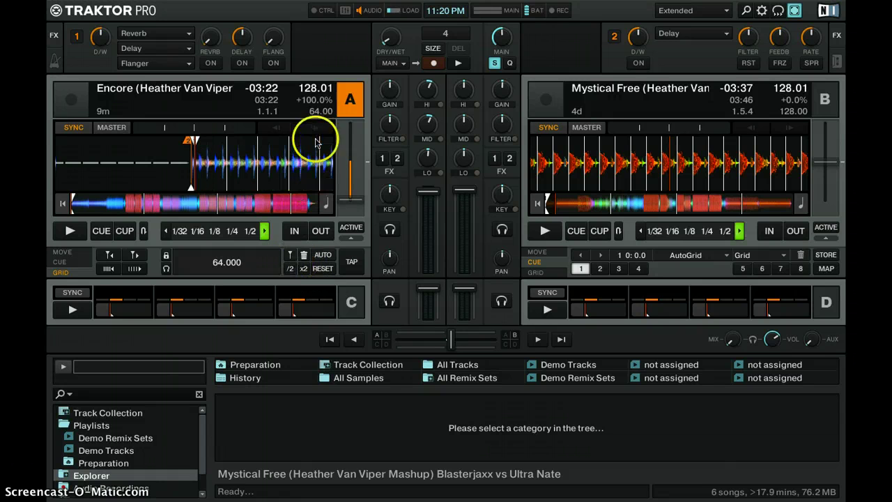
left_click(303, 271)
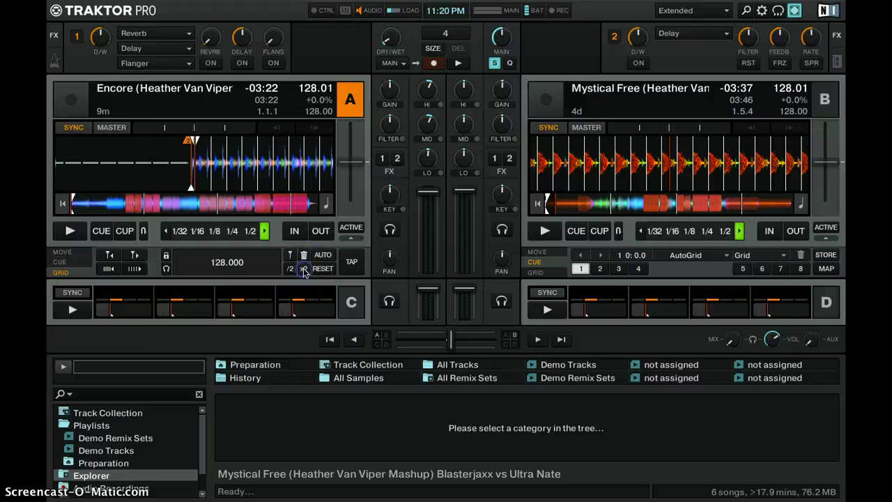
left_click(352, 267)
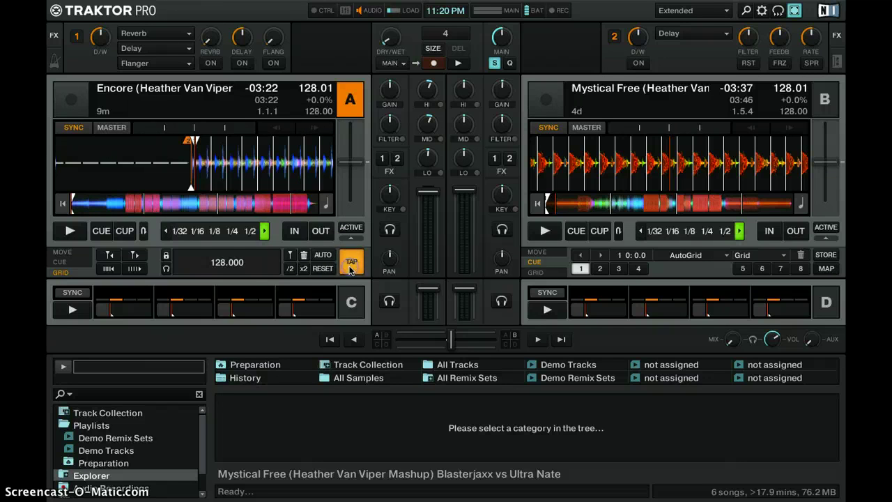
Switch deck A's beatgrid lock and beat tick on and back off, separately and together
left_click(167, 260)
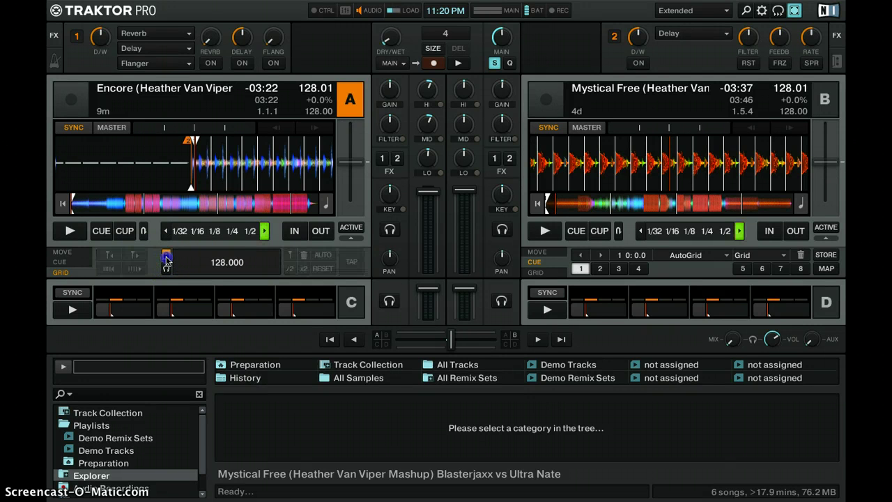
left_click(167, 260)
left_click(166, 269)
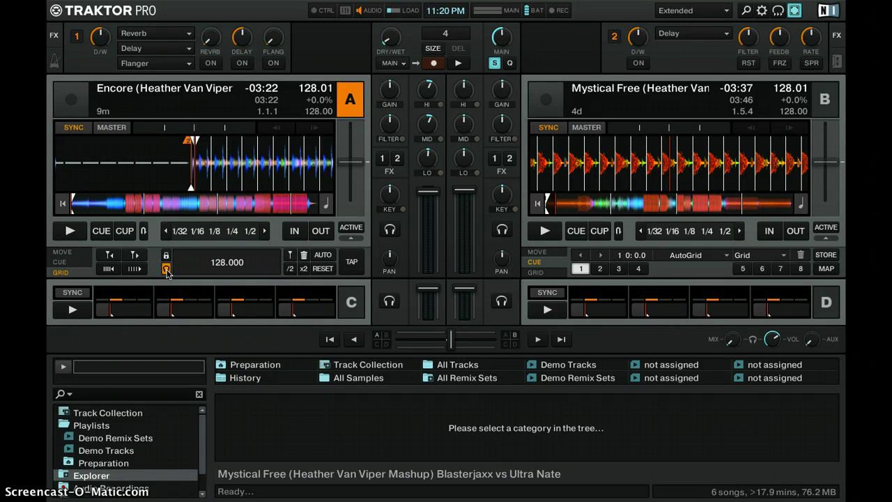
left_click(167, 257)
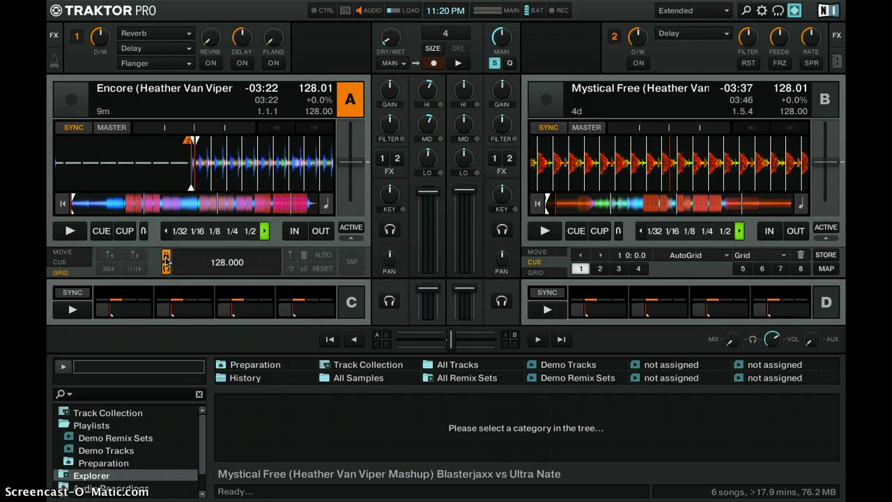
left_click(166, 257)
left_click(166, 268)
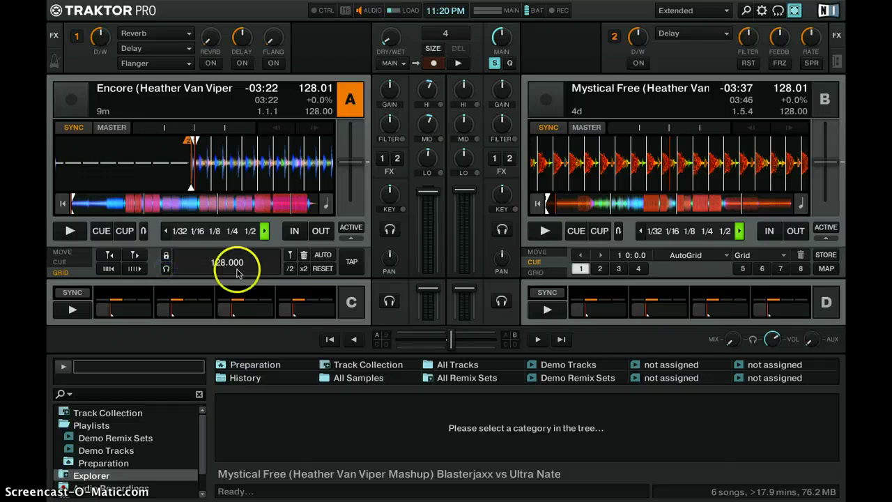
left_click(237, 301)
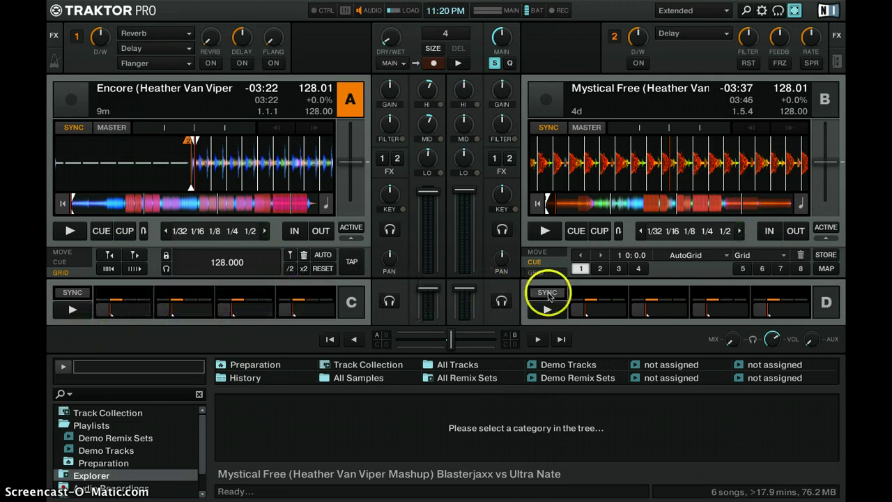
Show the Track Collection, and assign the Demo Tracks playlist to the first unassigned favorites slot
left_click(121, 415)
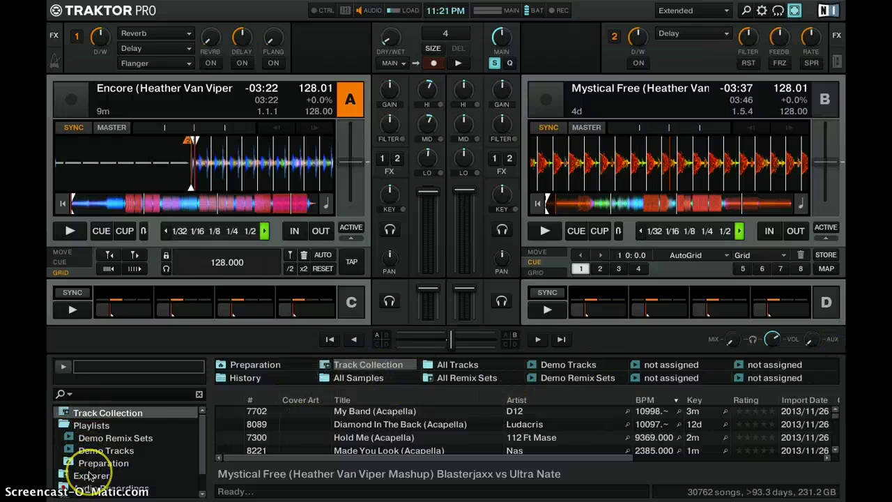
scroll(89, 476, "down", 2)
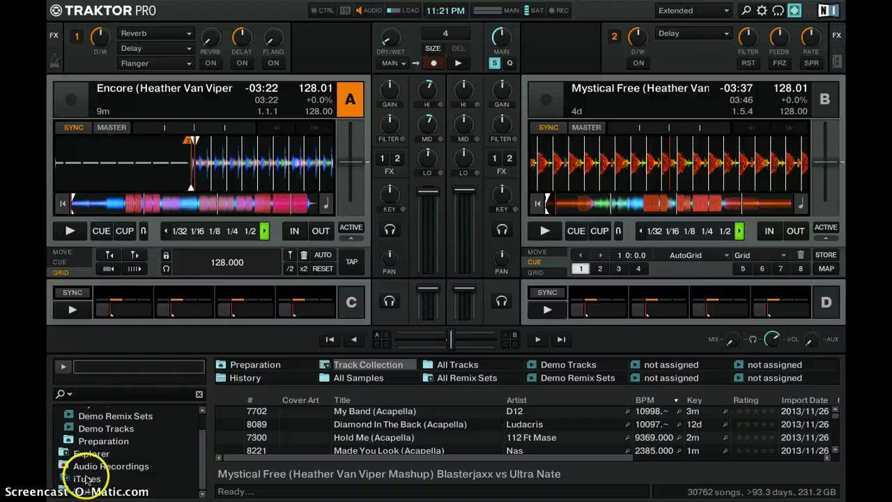
left_click(97, 430)
left_click_drag(108, 421, 675, 366)
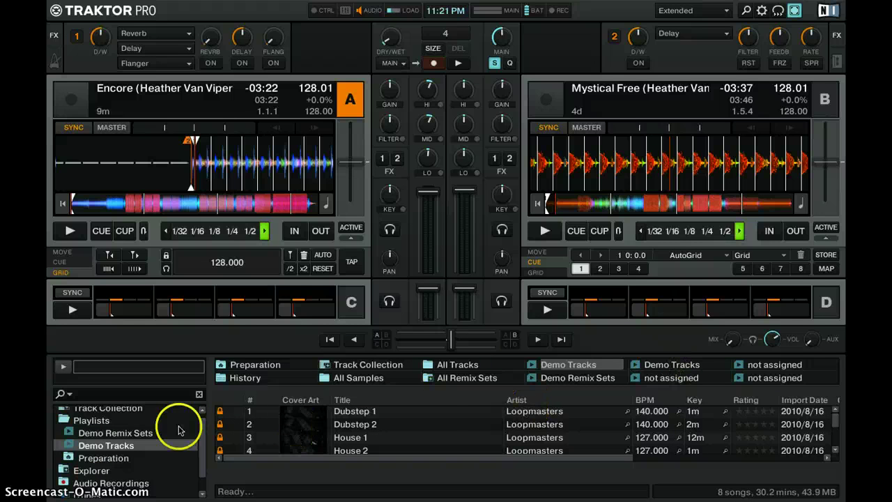
Expand Explorer and its Music Folders entry in the browser tree
left_click_drag(201, 432, 202, 477)
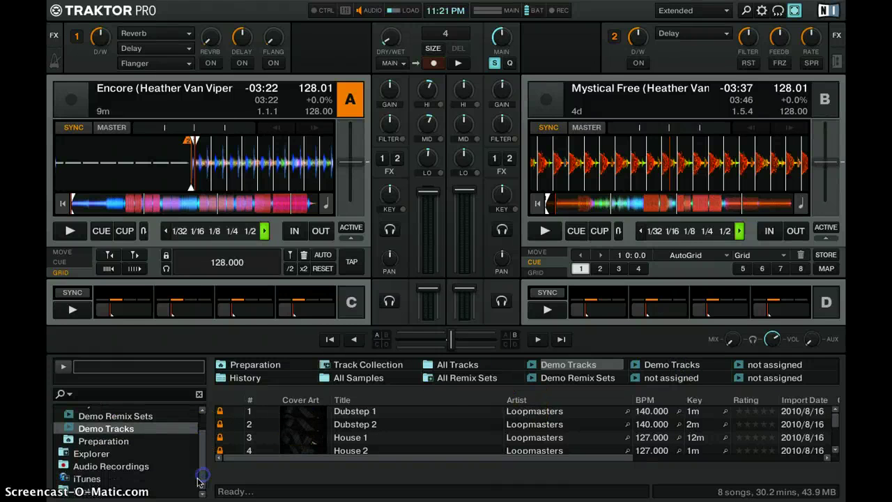
left_click(79, 455)
left_click(103, 478)
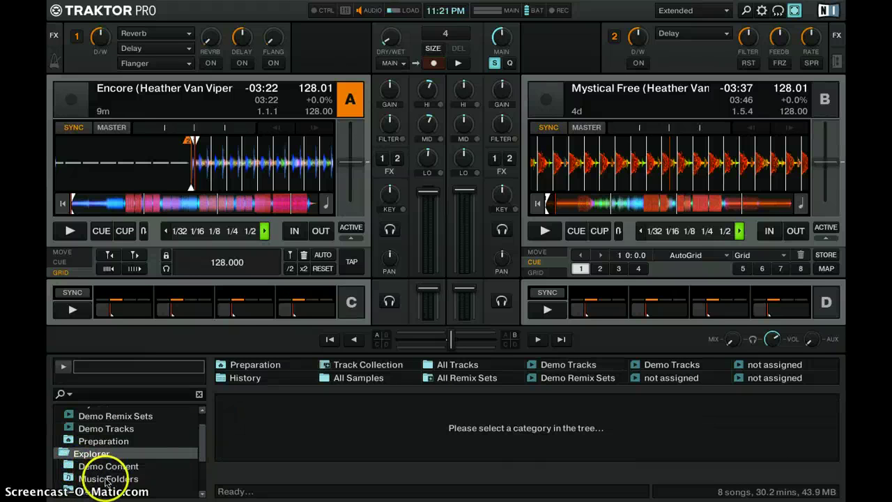
double_click(104, 478)
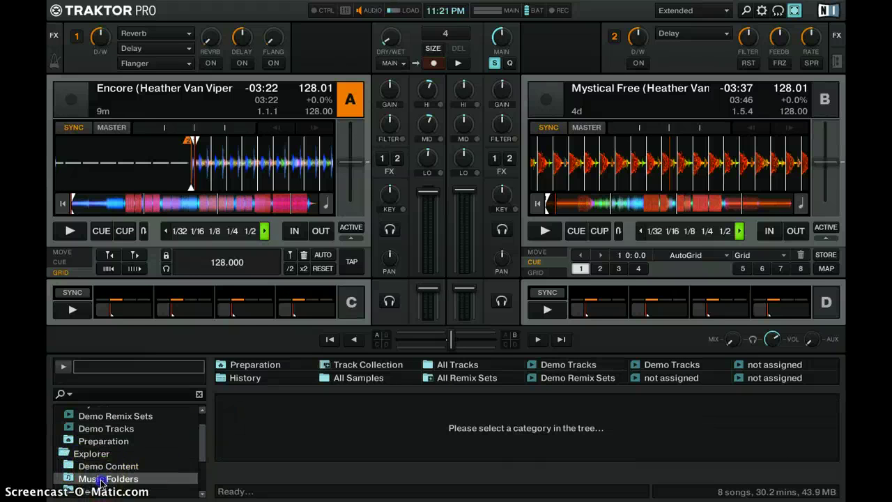
left_click(201, 431)
left_click(204, 476)
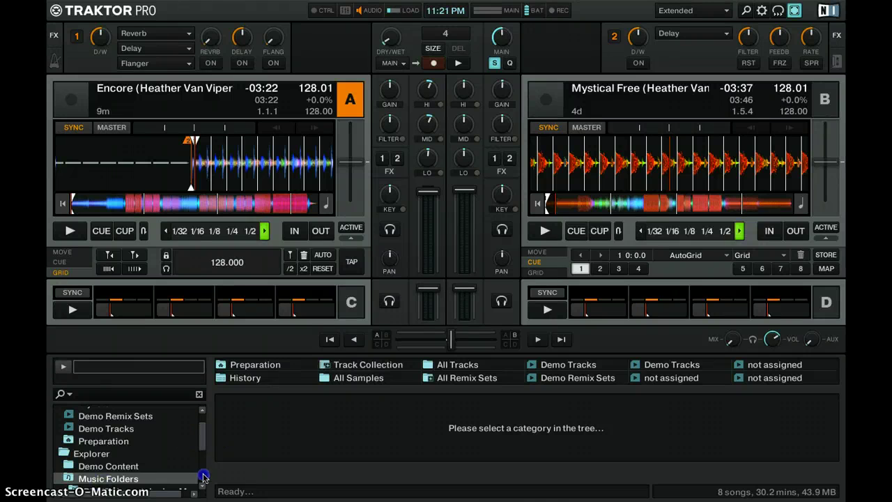
left_click_drag(201, 440, 202, 475)
In the maximized browser, load the Carl Cox vs Sven Vth love parade track from the drive's Music folder onto deck B
key("space")
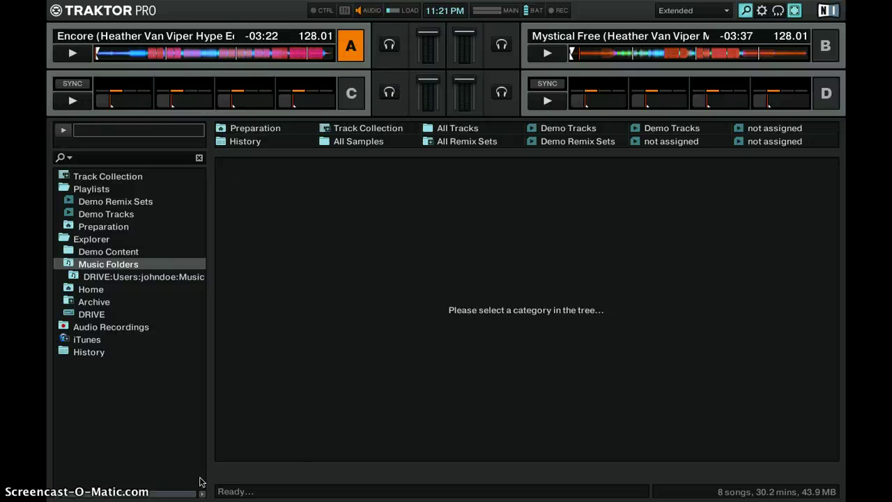
left_click(156, 282)
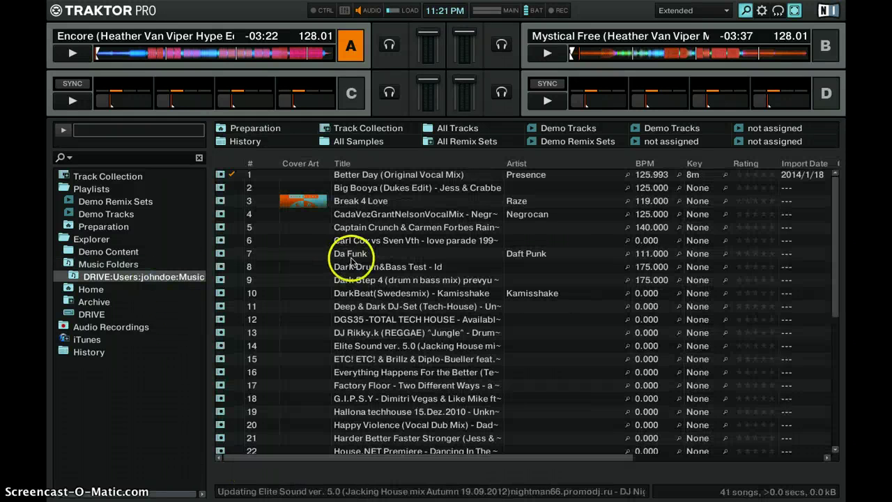
left_click_drag(387, 238, 647, 59)
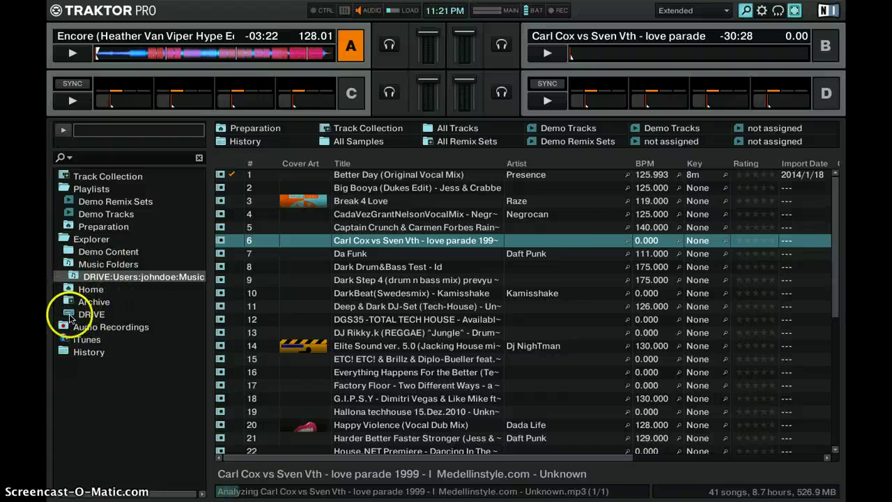
Browse DRIVE through Users and the home folder to Dropbox's "Syktripp - Van Viper" folder, and load "Mystical Free" from it onto deck B
left_click(69, 315)
left_click(72, 364)
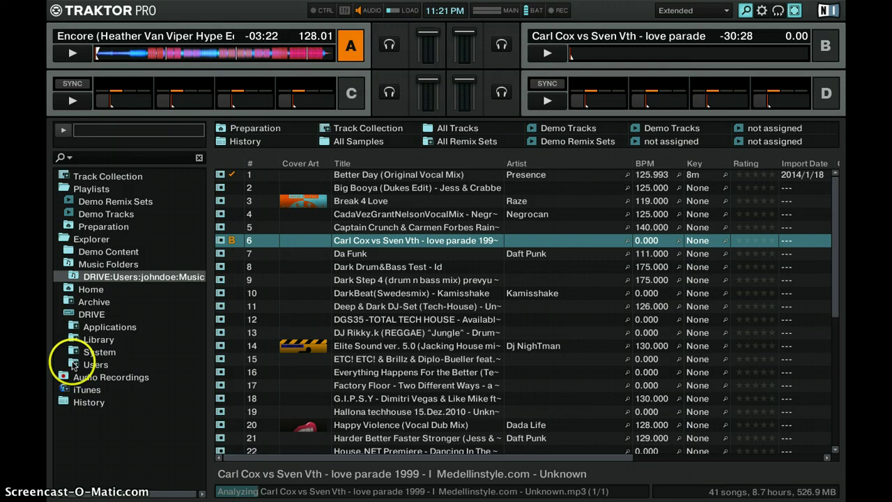
left_click(73, 365)
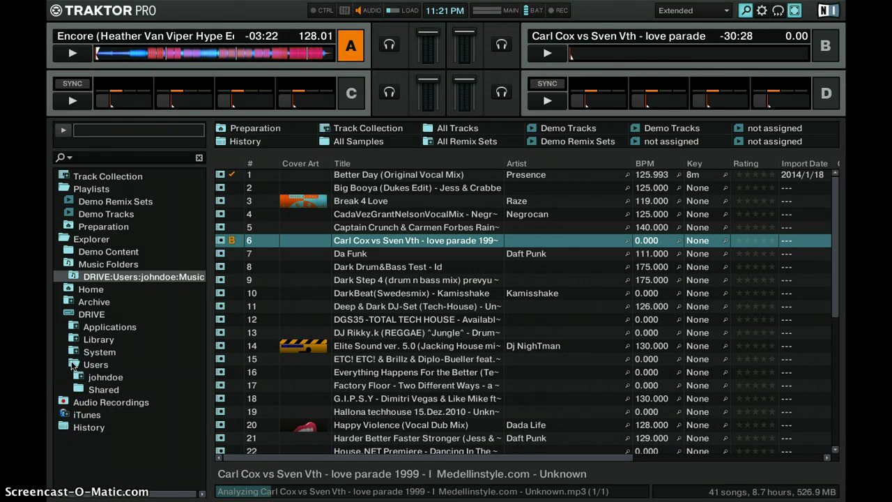
left_click(78, 377)
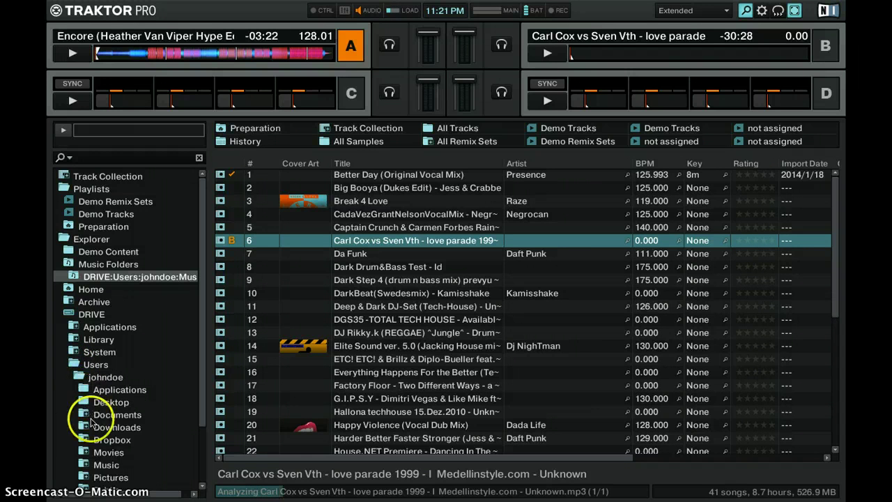
left_click(84, 440)
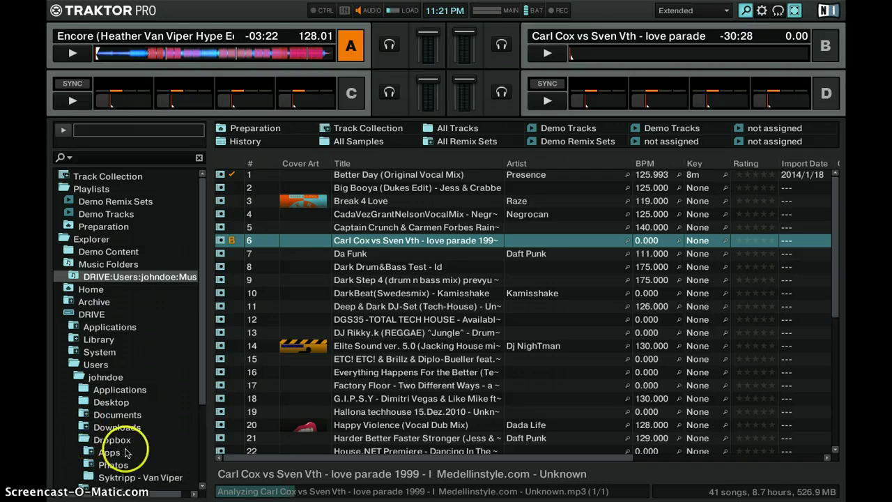
left_click(111, 478)
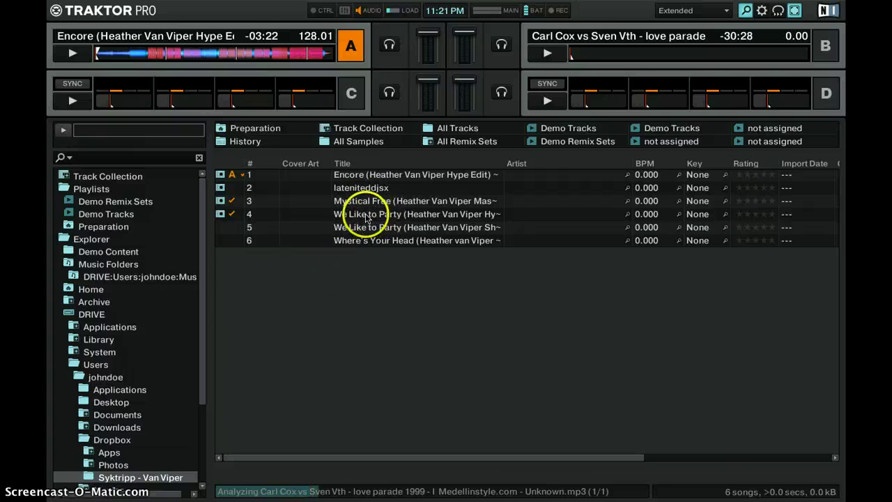
left_click_drag(362, 206, 613, 58)
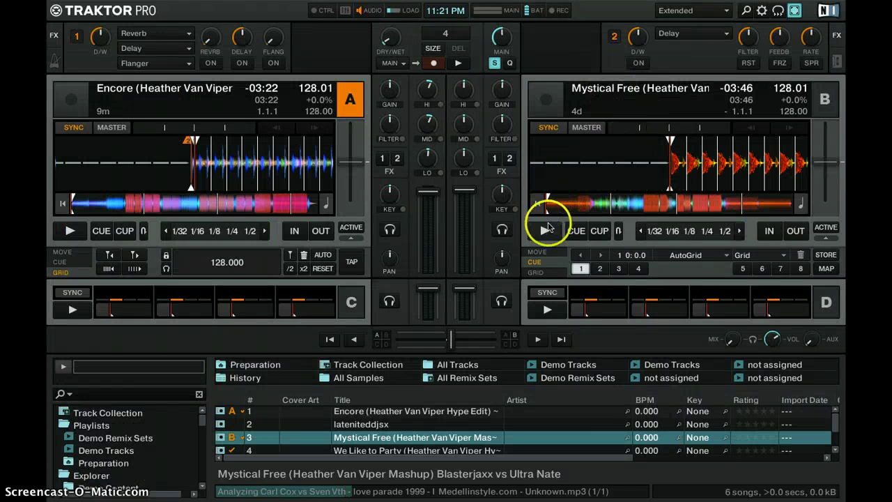
Start playback on deck B and jump ahead in stages through the first half of the track using its overview waveform
left_click(543, 232)
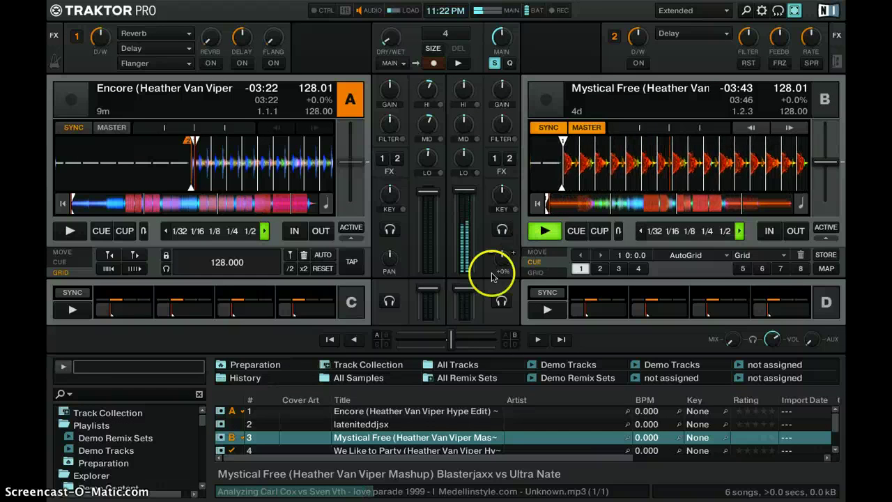
left_click(580, 207)
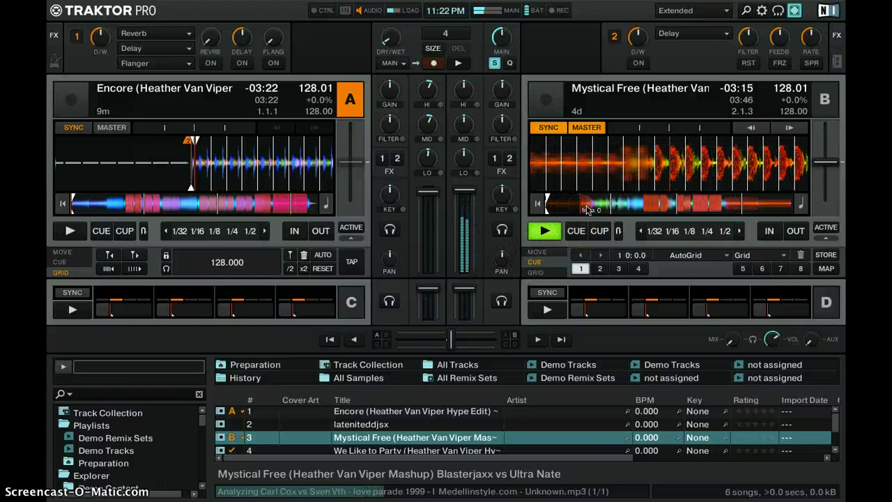
left_click(594, 209)
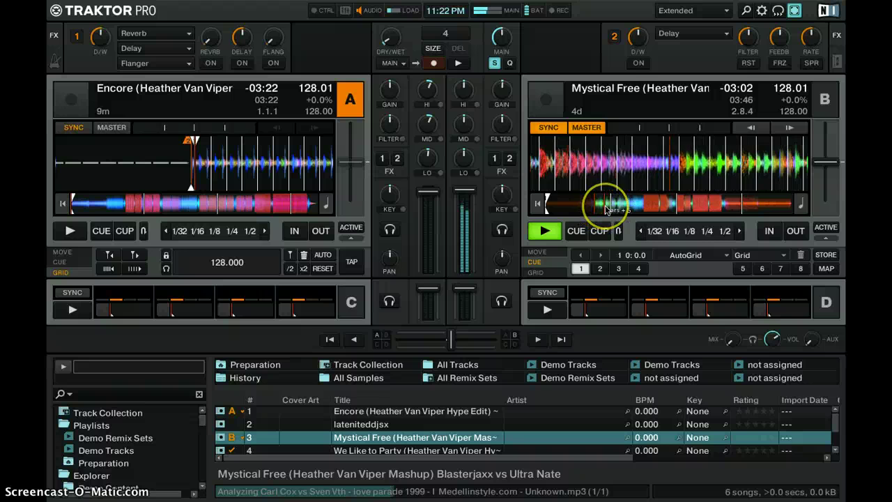
left_click(607, 209)
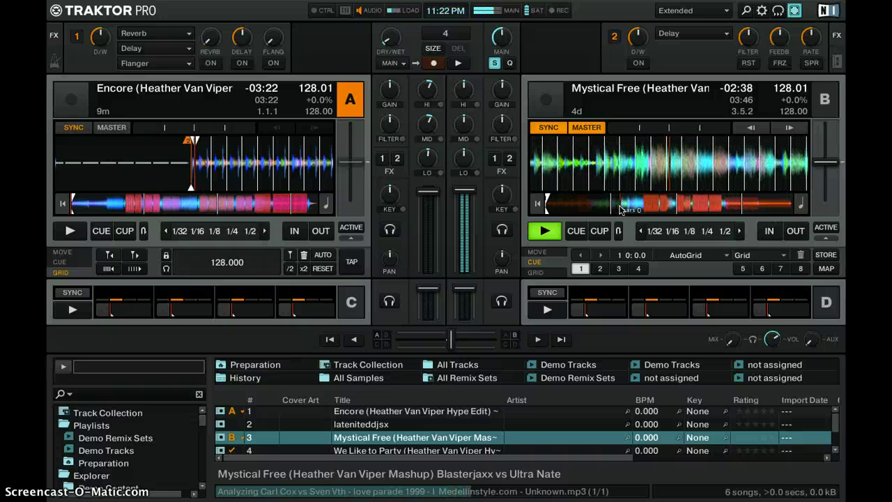
Lower the computer's output volume while deck B keeps playing
key("XF86AudioLowerVolume")
key("XF86AudioLowerVolume")
key("XF86AudioLowerVolume")
key("XF86AudioLowerVolume")
key("XF86AudioMute")
key("XF86AudioMute")
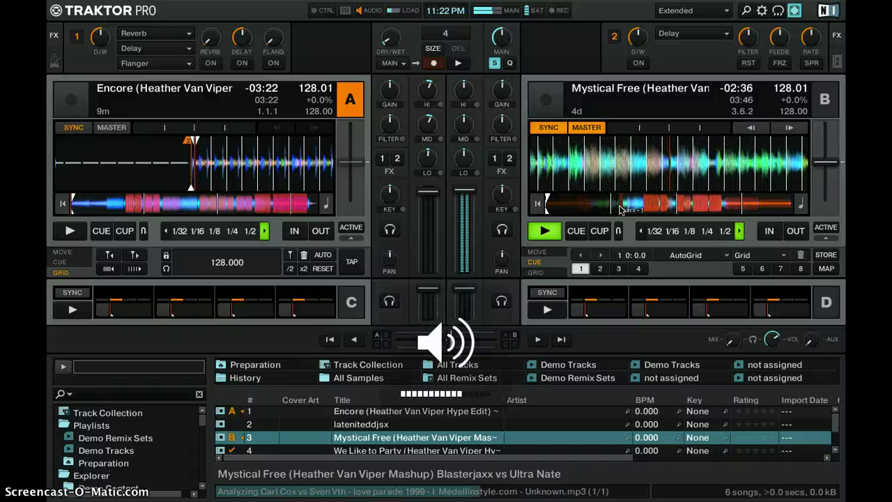
key("XF86AudioMute")
key("XF86AudioMute")
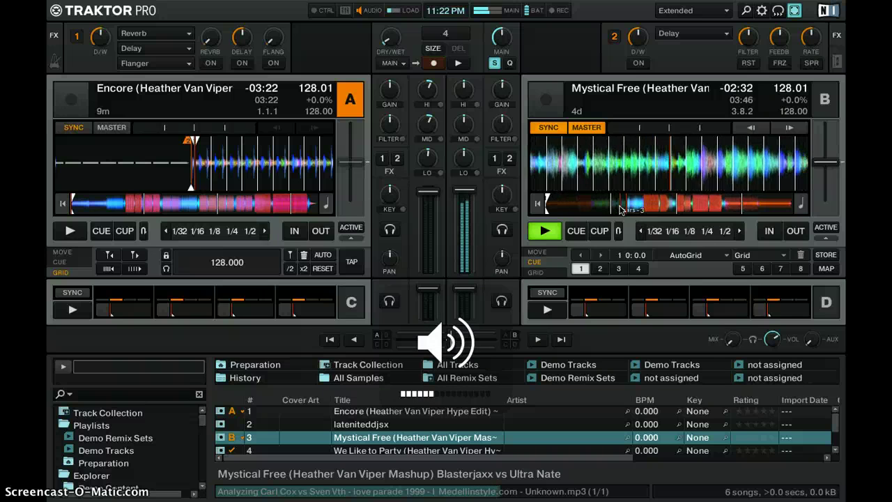
key("XF86AudioRaiseVolume")
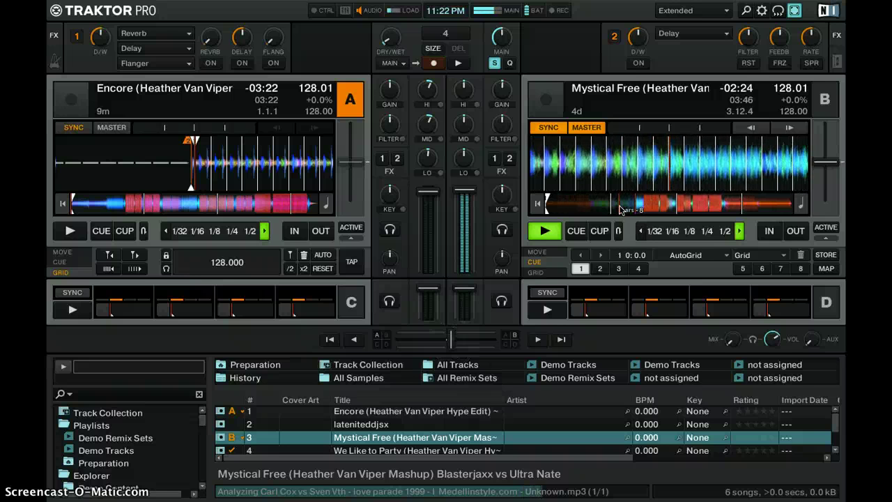
Jump through deck B's remaining sections to near the track's end, and stop playback
left_click(662, 205)
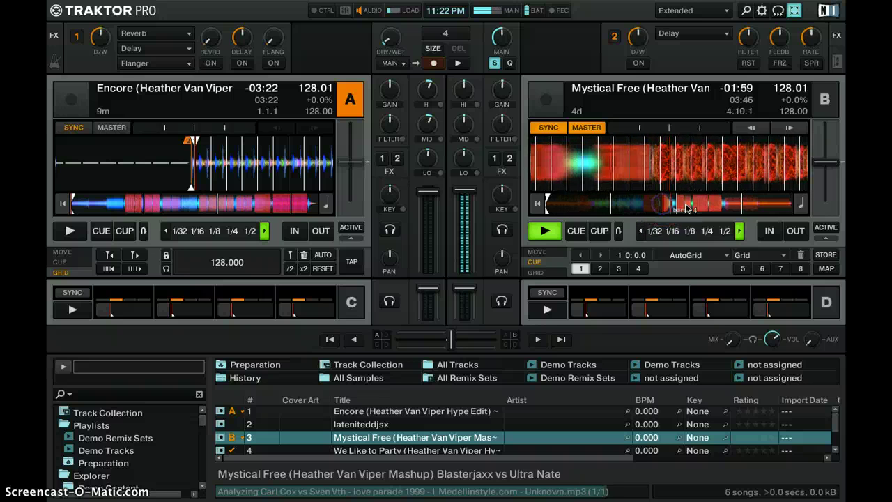
left_click(688, 203)
left_click(719, 208)
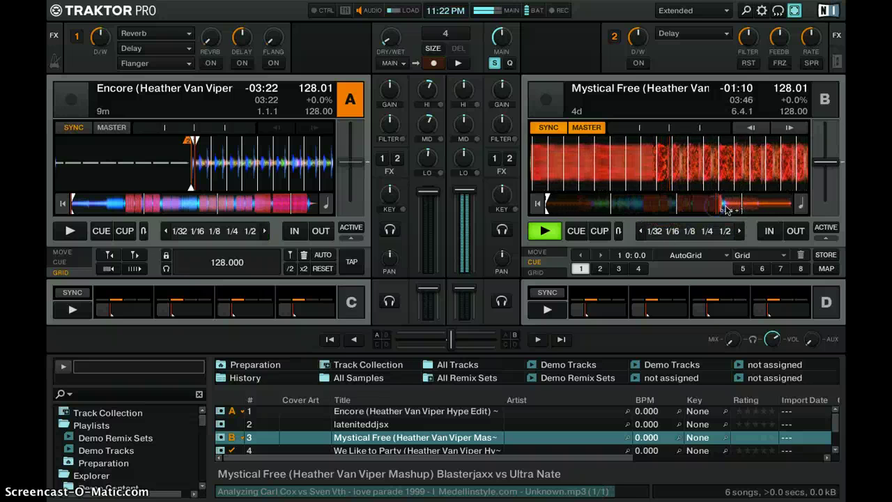
left_click(733, 207)
left_click(758, 210)
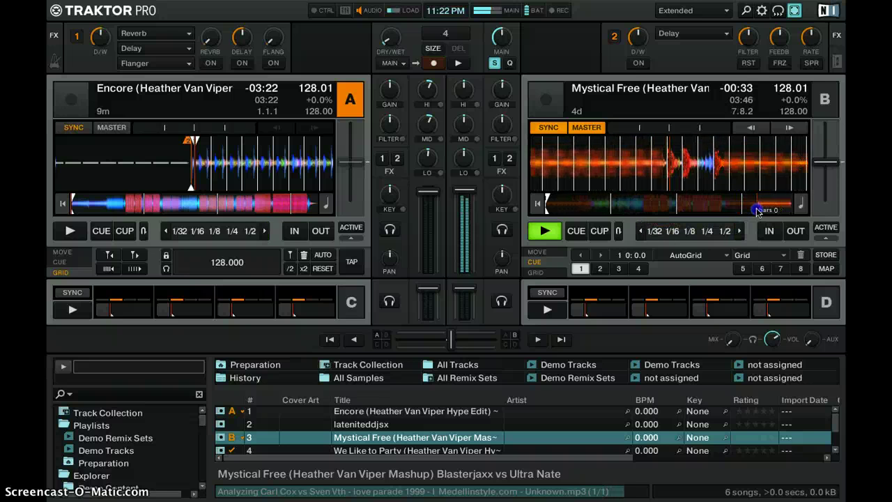
left_click(546, 232)
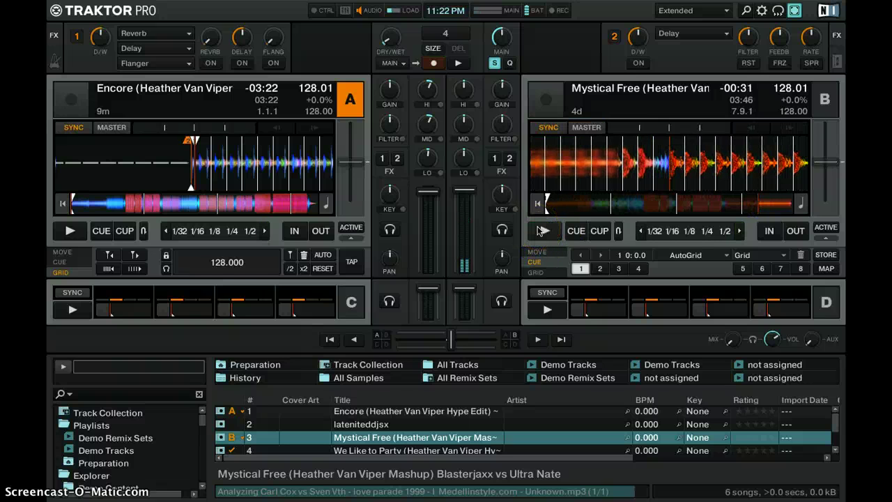